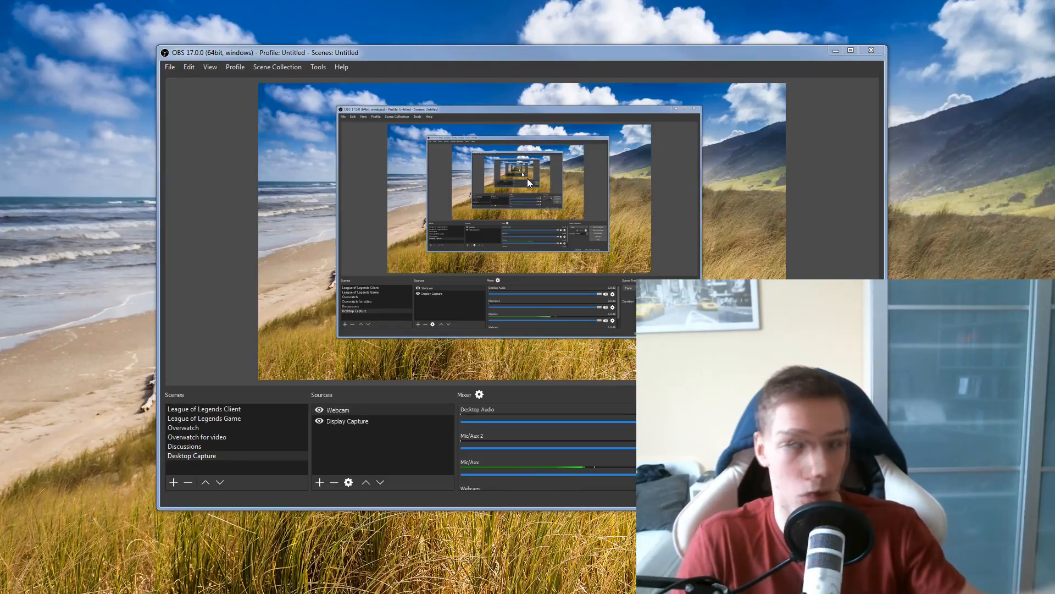
# Move the main window to the upper-left area of the desktop and look over the scenes, sources and File commands.
pyautogui.click(233, 427)
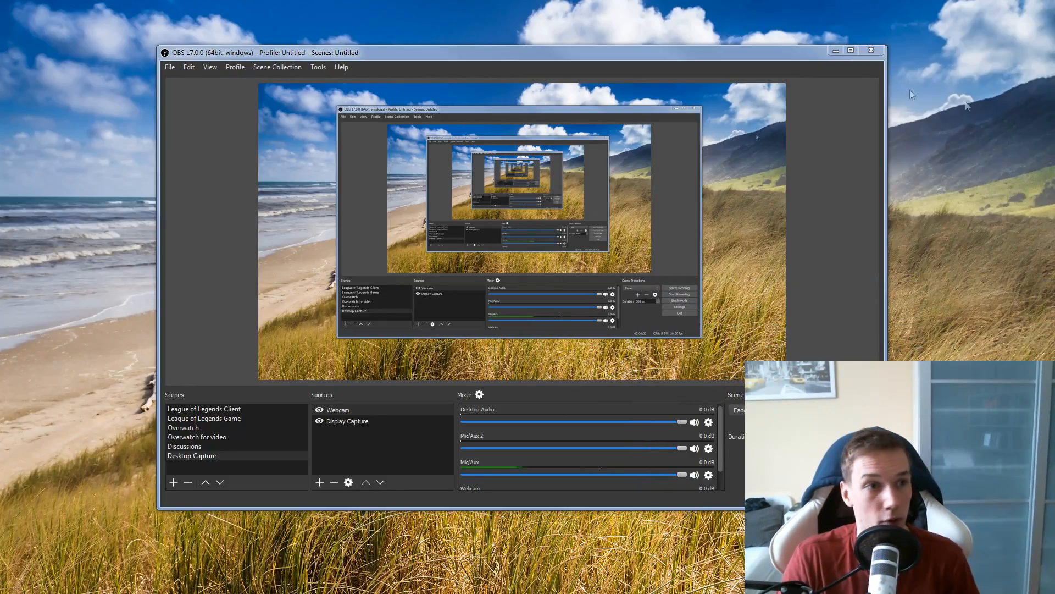
pyautogui.moveTo(768, 55); pyautogui.dragTo(620, 46)
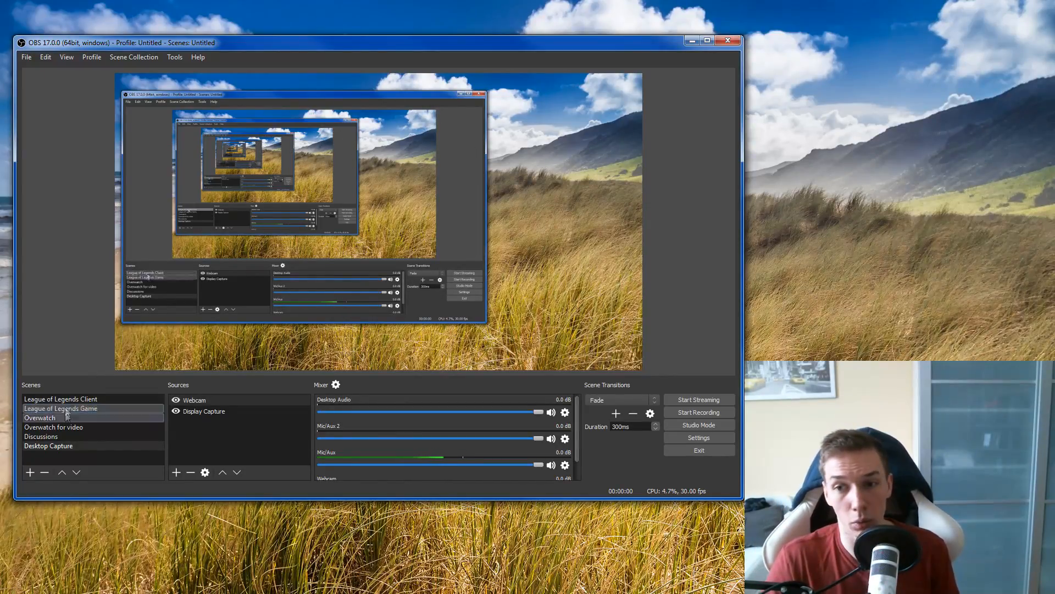
pyautogui.click(48, 417)
pyautogui.click(214, 410)
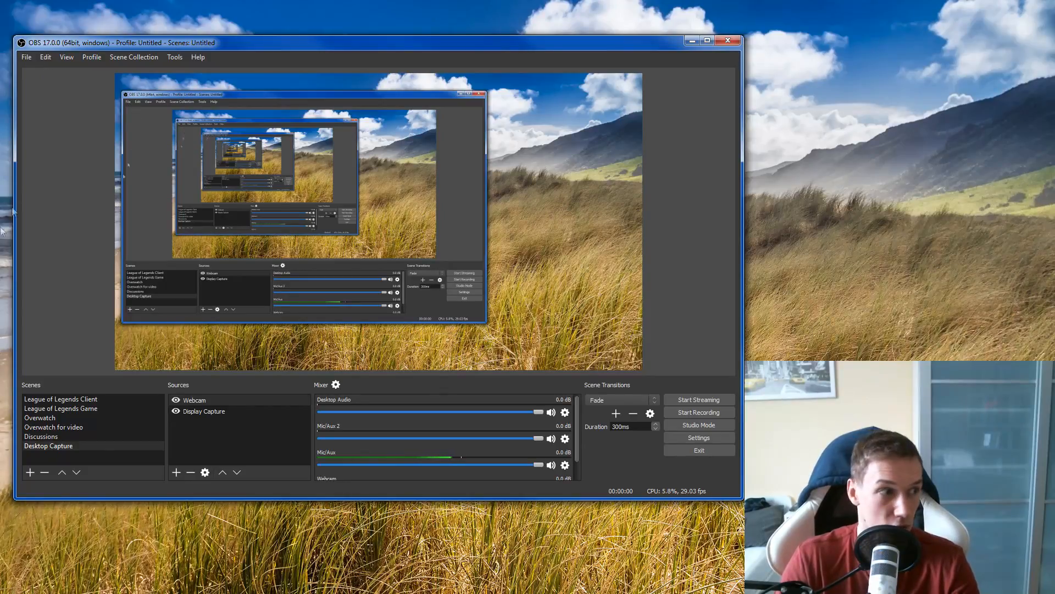
pyautogui.click(26, 57)
pyautogui.click(26, 57)
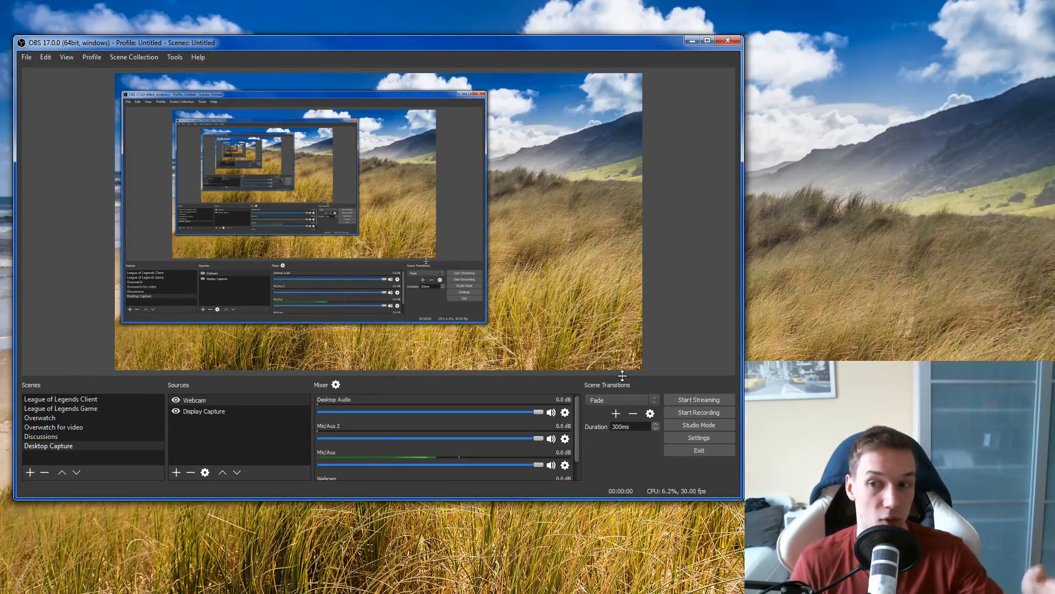
# Open the program settings and review the general options, including the available themes.
pyautogui.click(690, 434)
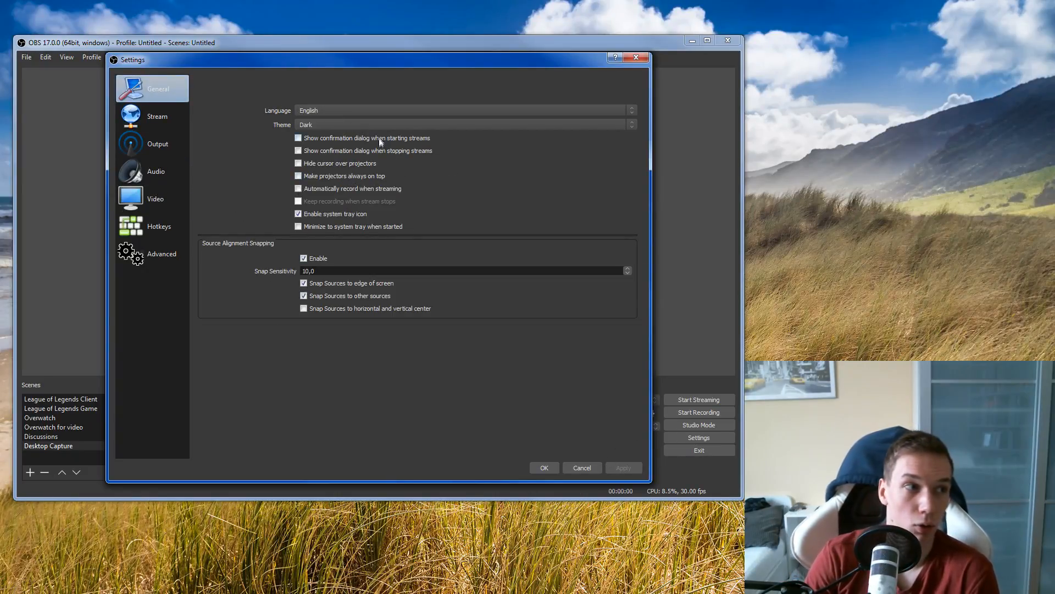
pyautogui.click(371, 125)
pyautogui.click(370, 125)
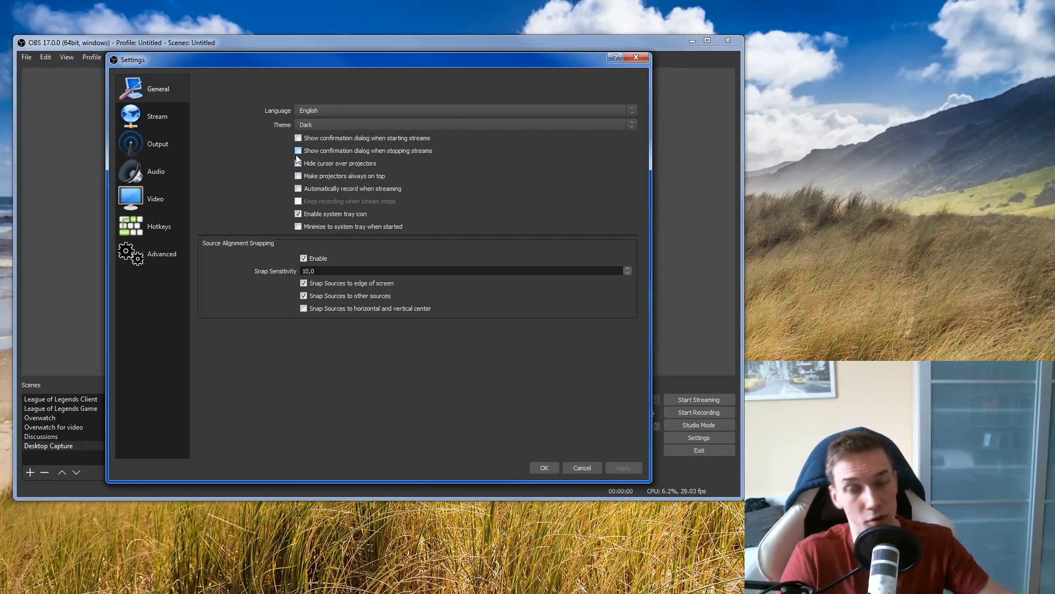
# Review the Stream settings, checking the stream type choices and the list of Twitch servers.
pyautogui.click(149, 120)
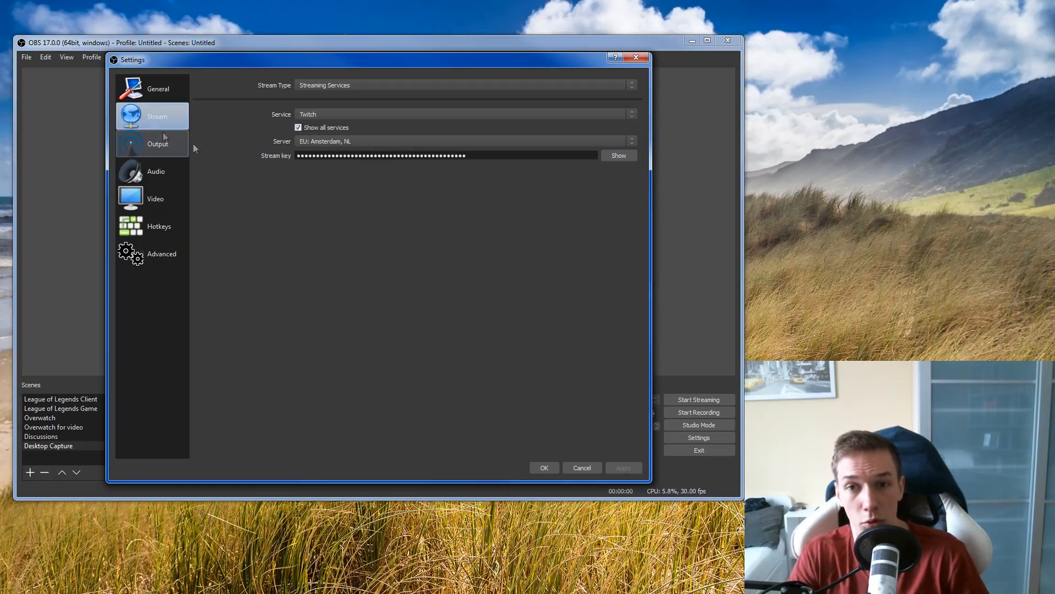
pyautogui.click(353, 86)
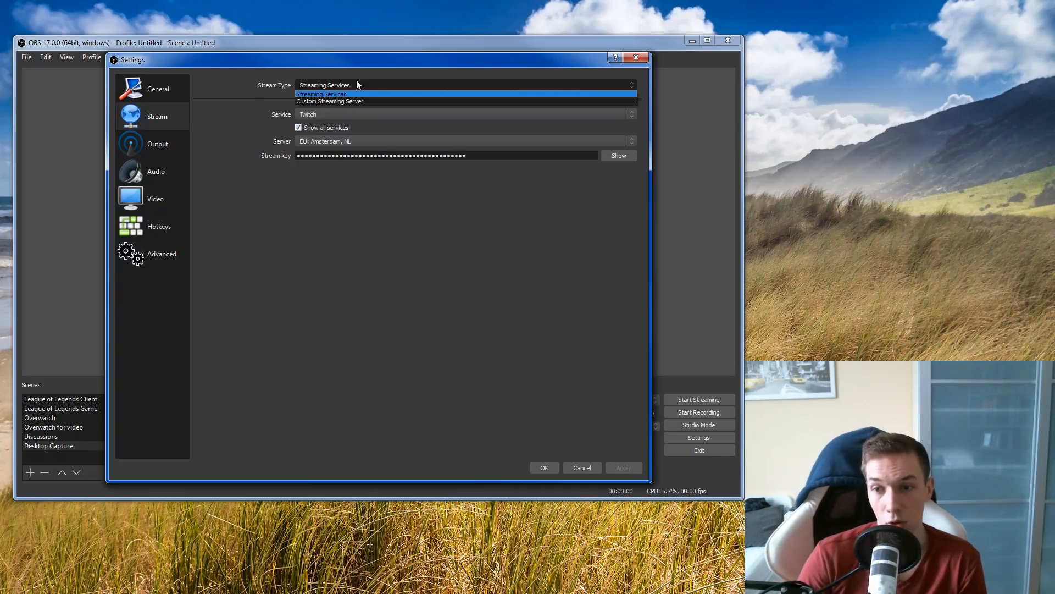
pyautogui.click(356, 82)
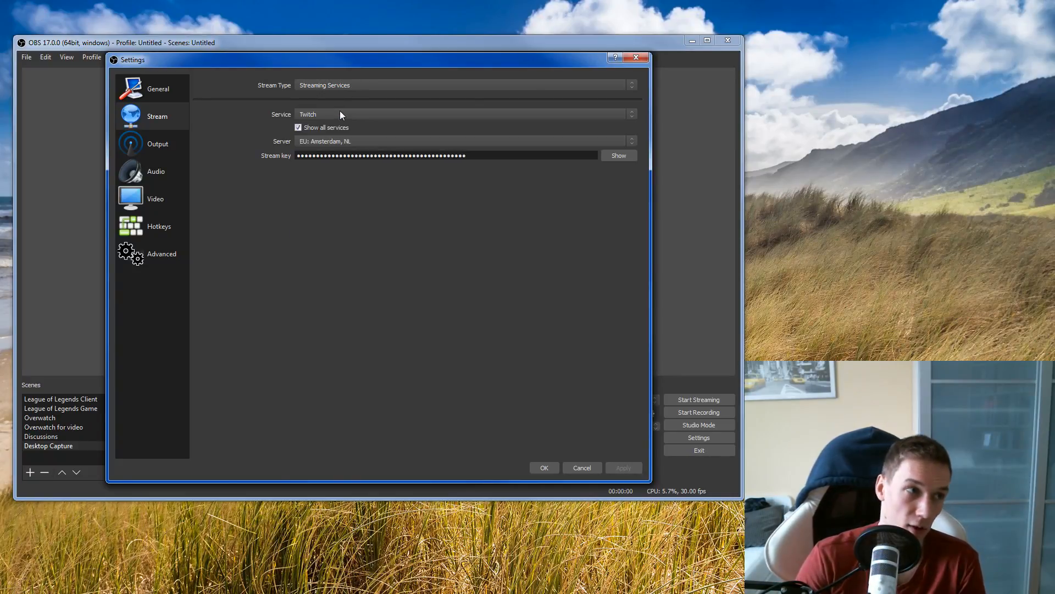
pyautogui.click(306, 143)
pyautogui.press('Escape')
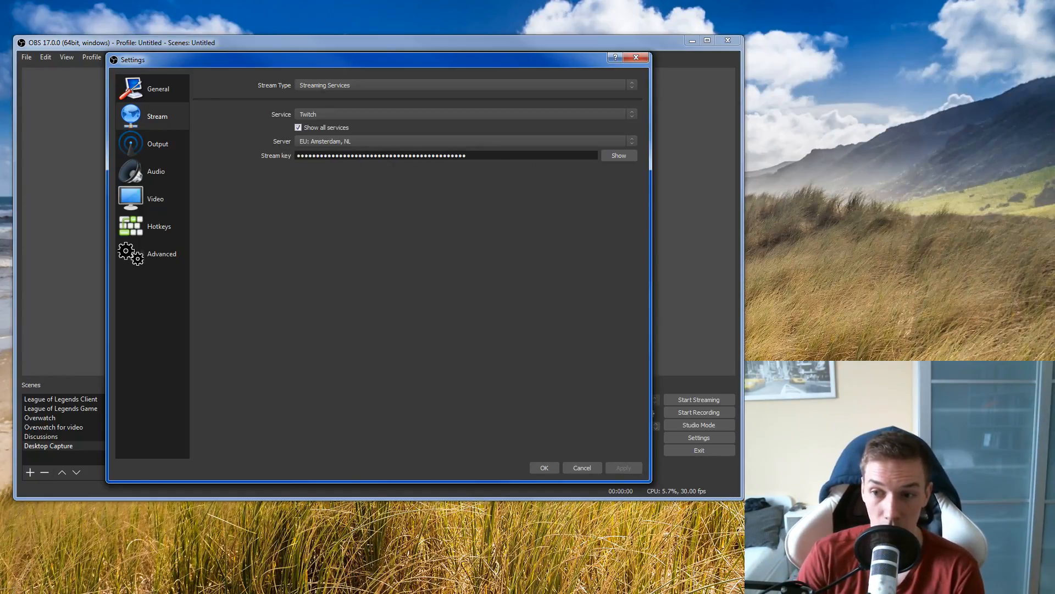
# Switch to the browser to view the Stream Key page of the Twitch dashboard, and close the browser again.
pyautogui.hotkey('alt', 'Tab')
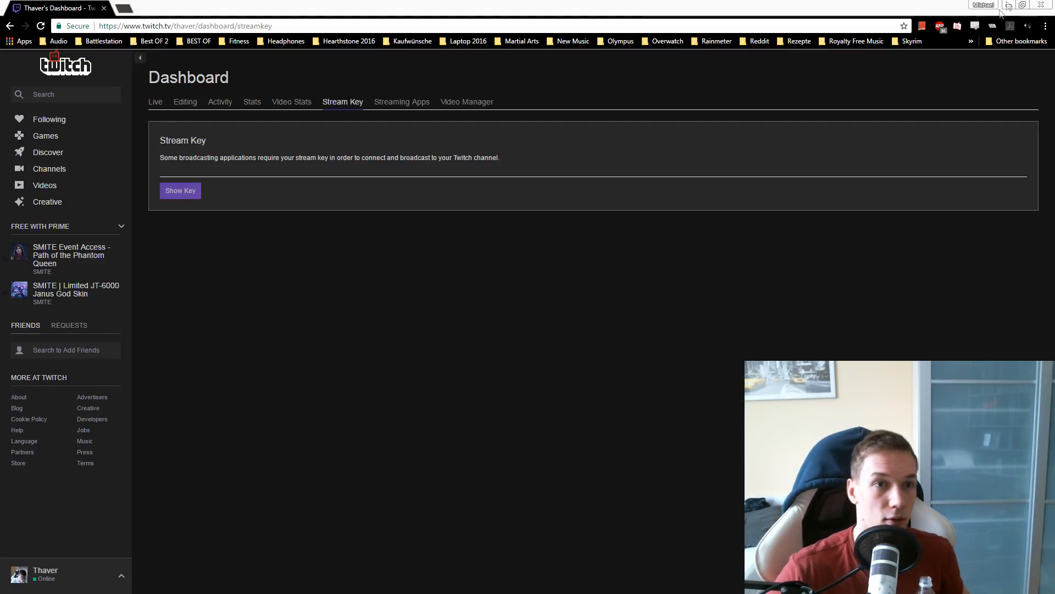
pyautogui.click(1041, 5)
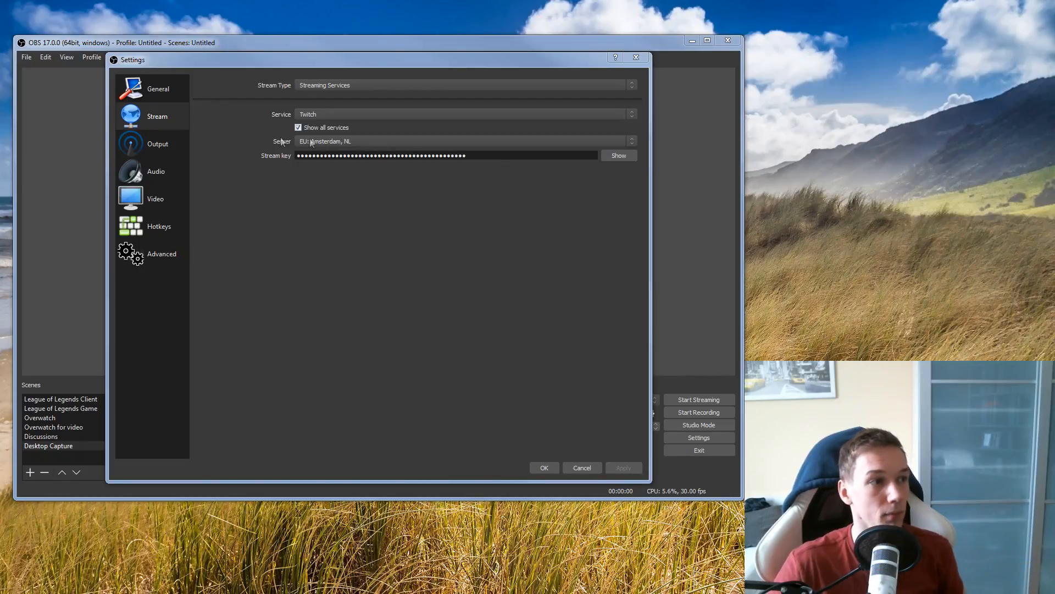
# Open the Output settings and select Advanced as the output mode.
pyautogui.click(171, 150)
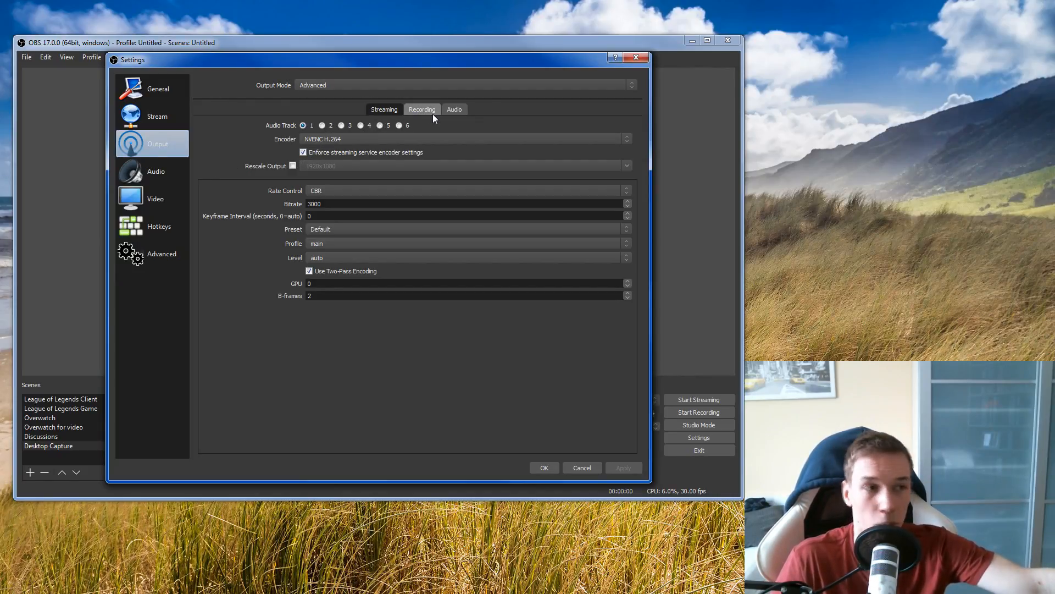
pyautogui.click(365, 84)
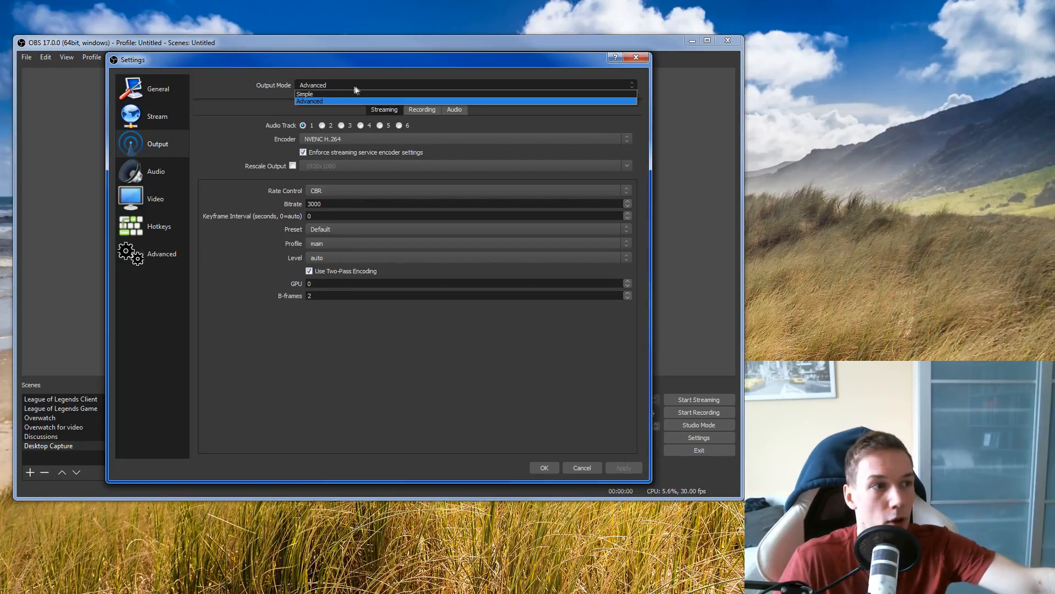
pyautogui.click(304, 101)
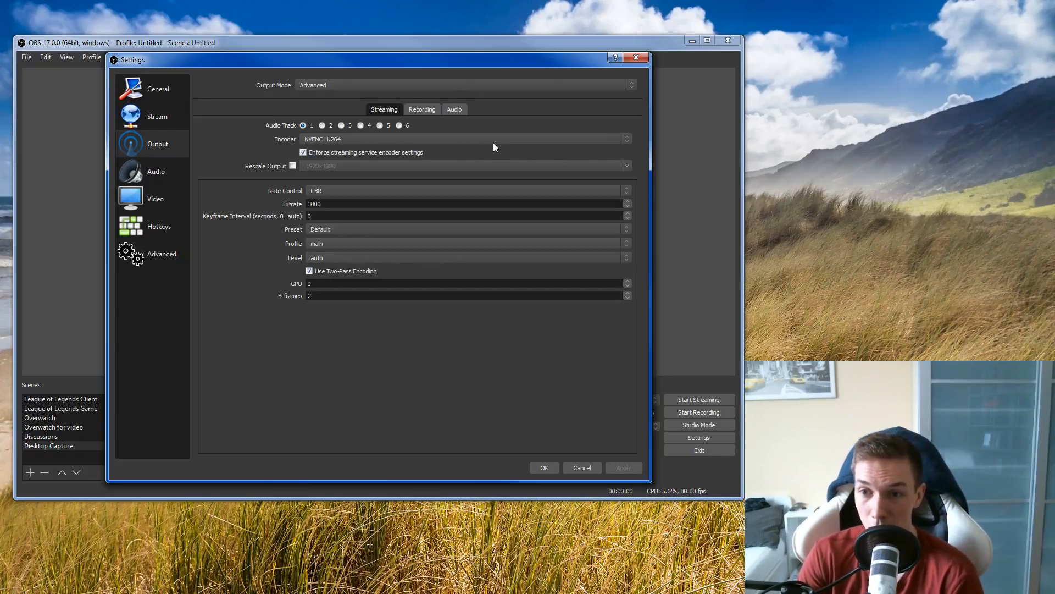
# Select NVENC H.264 as the streaming encoder and check its available presets.
pyautogui.click(404, 139)
pyautogui.click(403, 139)
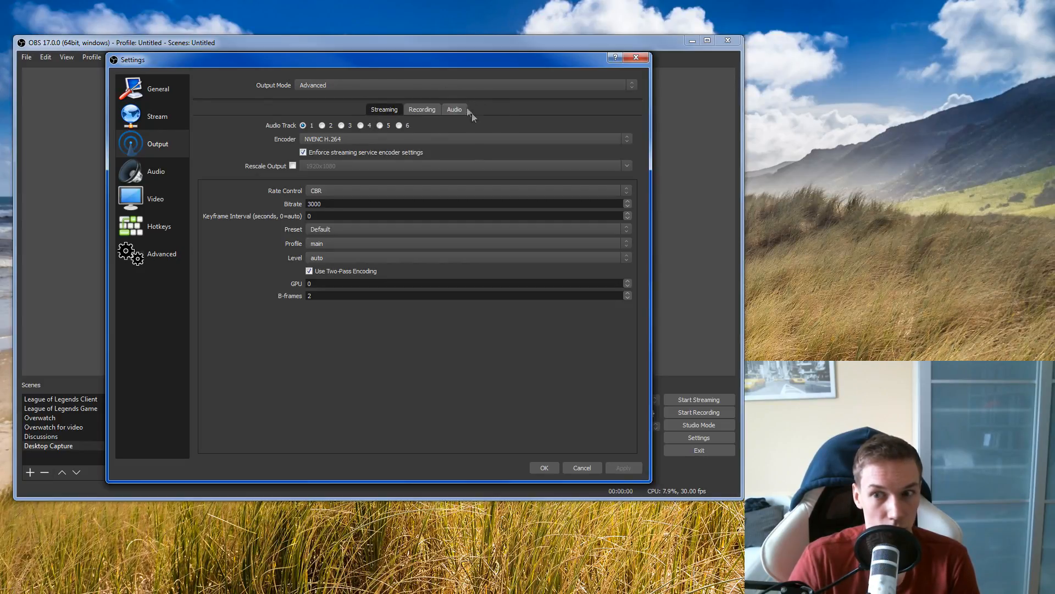
pyautogui.click(397, 135)
pyautogui.click(394, 138)
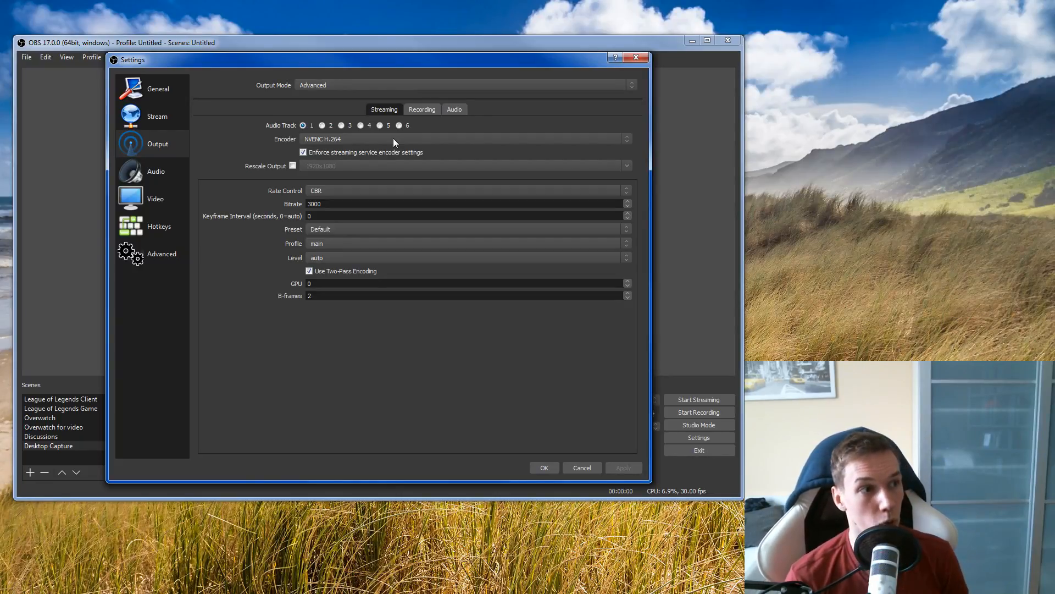
pyautogui.click(393, 140)
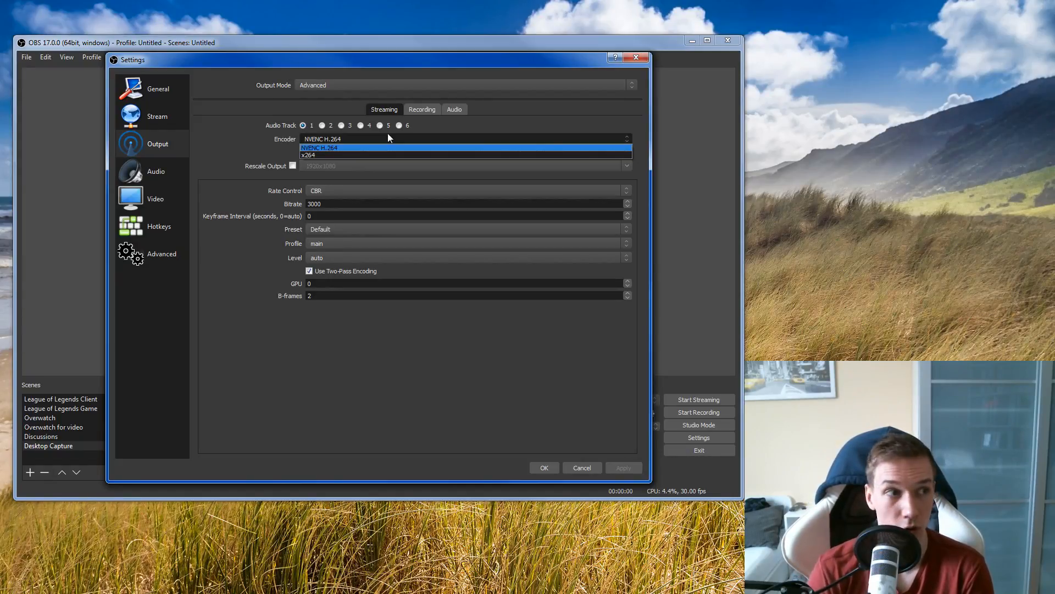
pyautogui.click(359, 147)
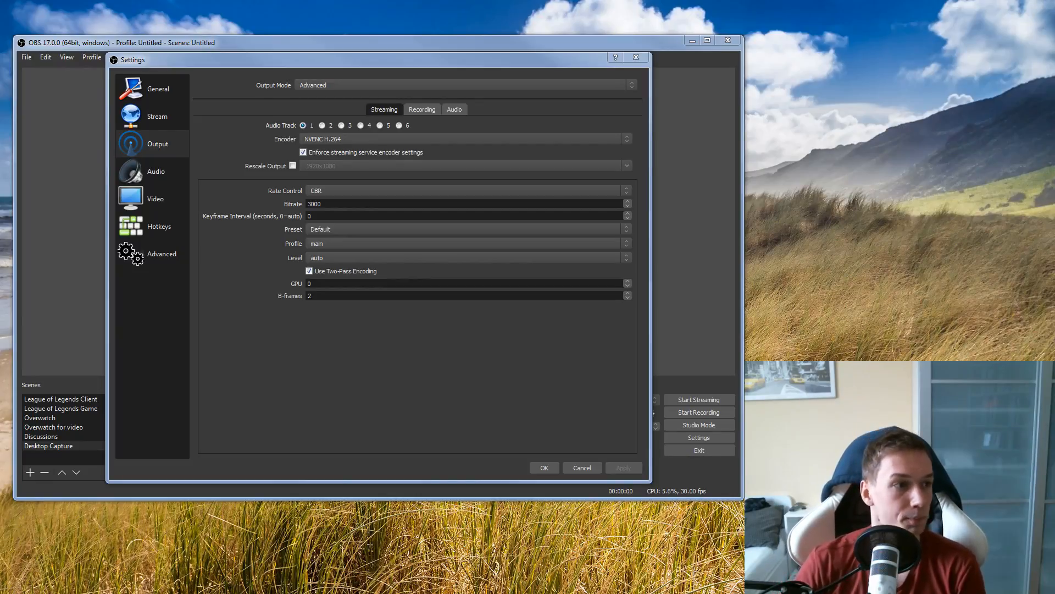
pyautogui.click(320, 227)
pyautogui.click(318, 229)
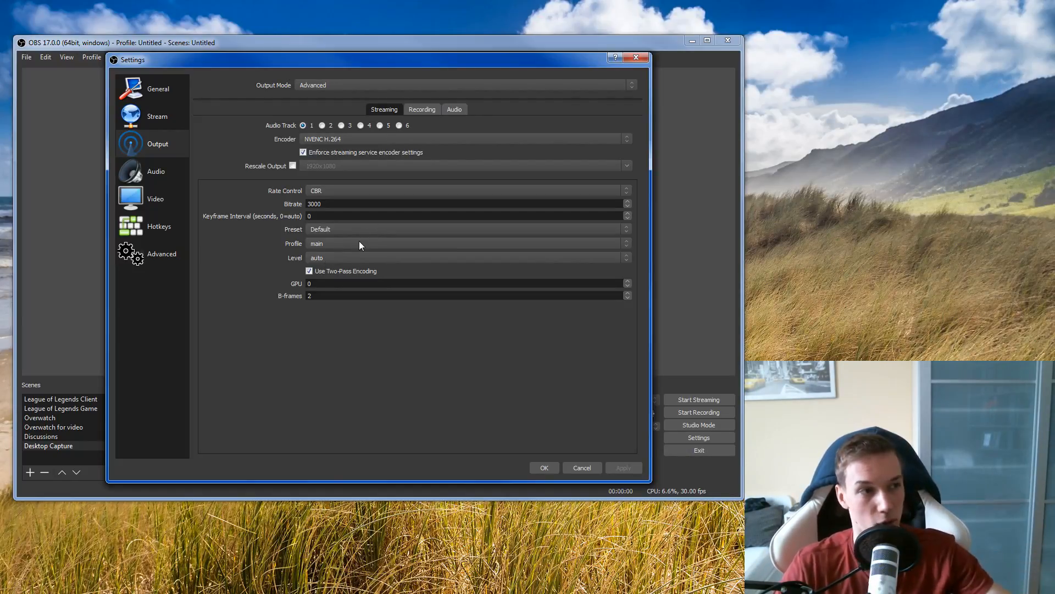
# Switch the streaming encoder to x264 to view its options, and switch back to NVENC H.264.
pyautogui.click(351, 141)
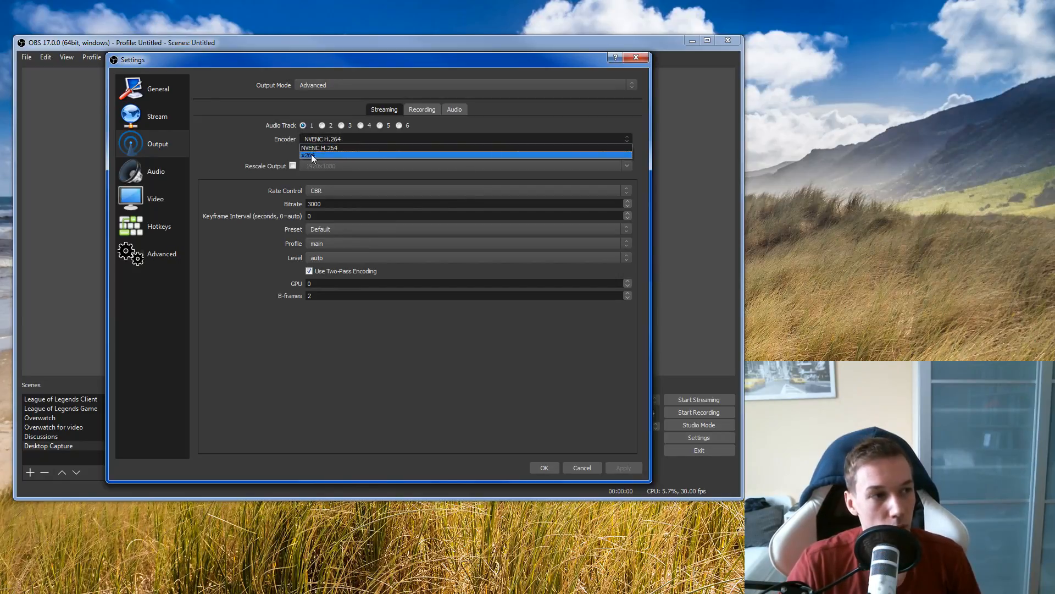
pyautogui.click(311, 154)
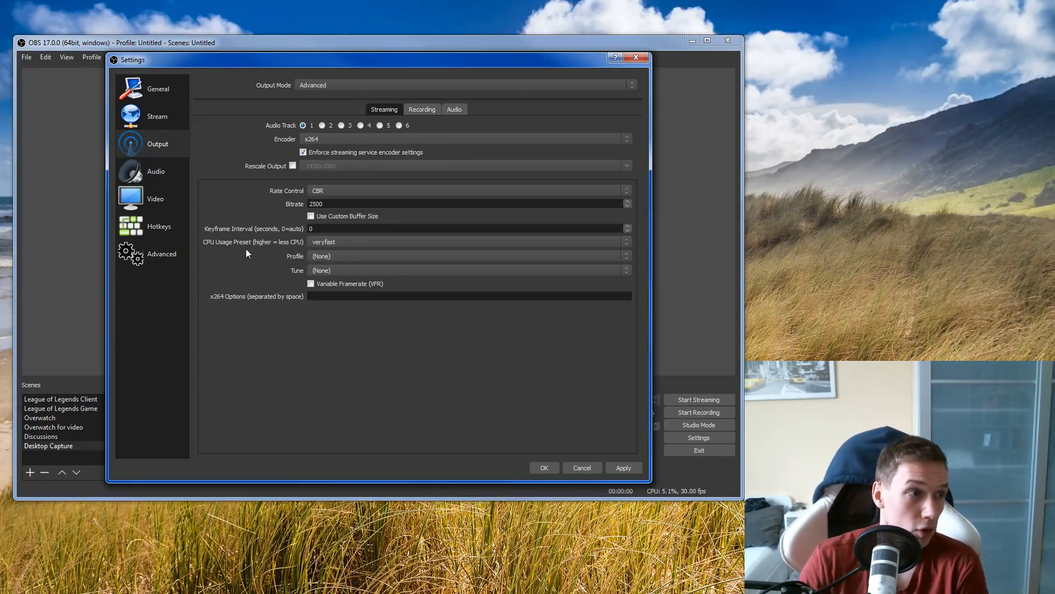
pyautogui.click(334, 139)
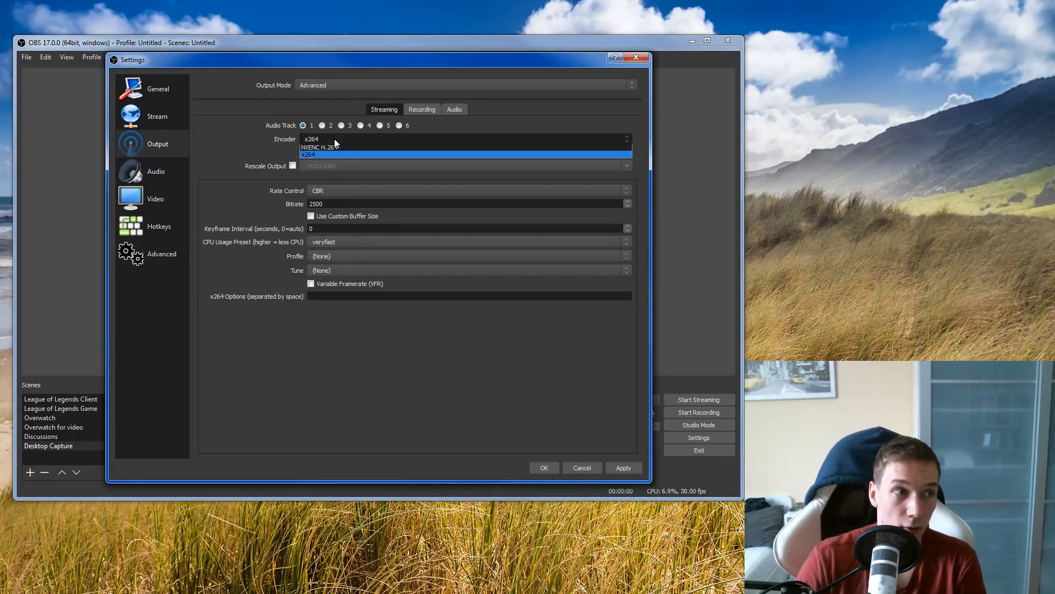
pyautogui.click(328, 148)
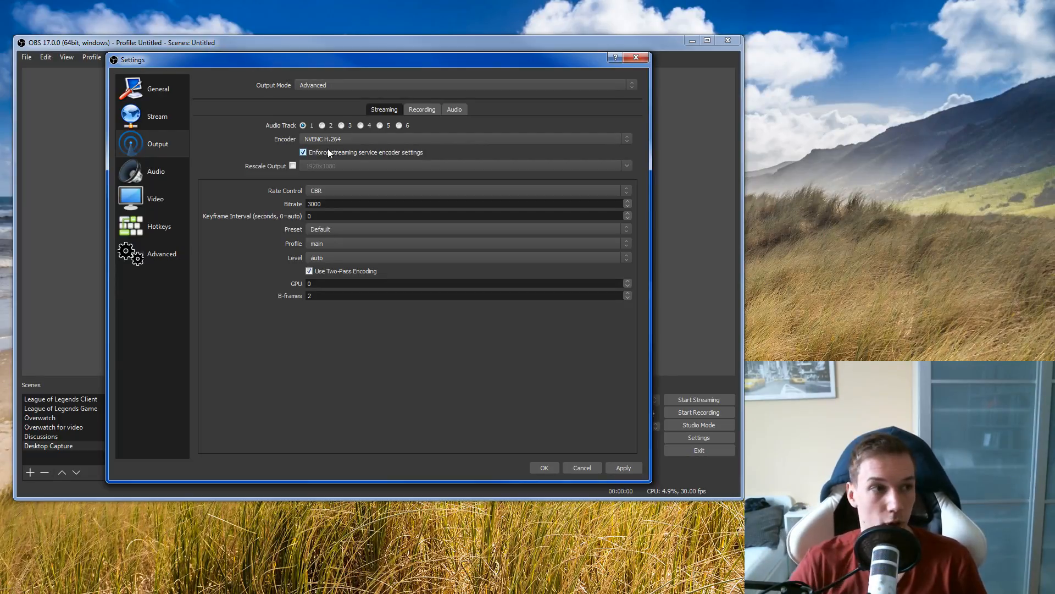
# Examine the recording output settings, checking the choices for type, recording format and encoder.
pyautogui.click(421, 112)
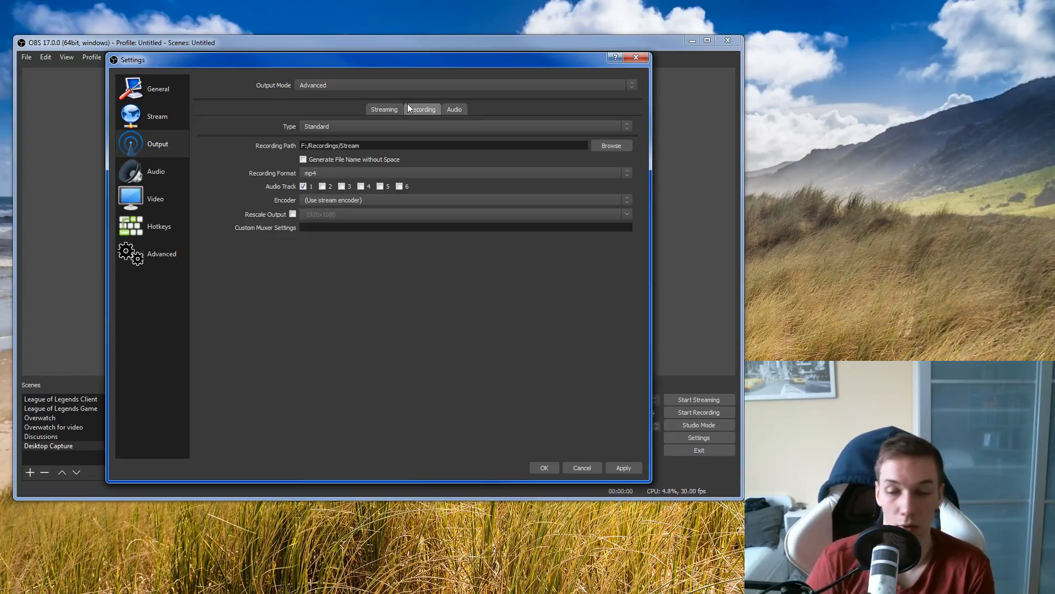
pyautogui.click(386, 128)
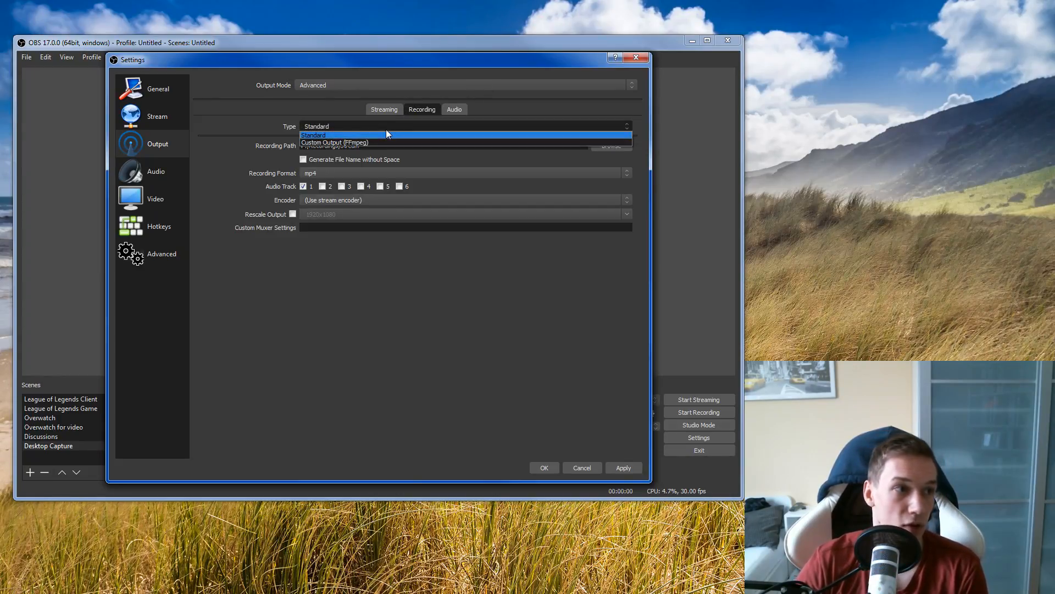
pyautogui.click(387, 130)
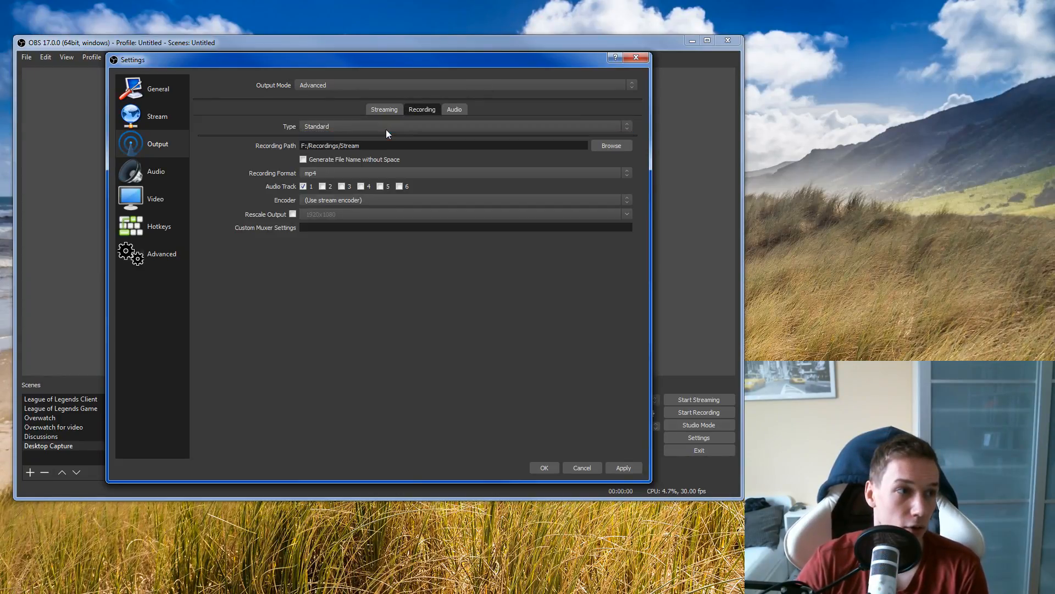
pyautogui.click(335, 176)
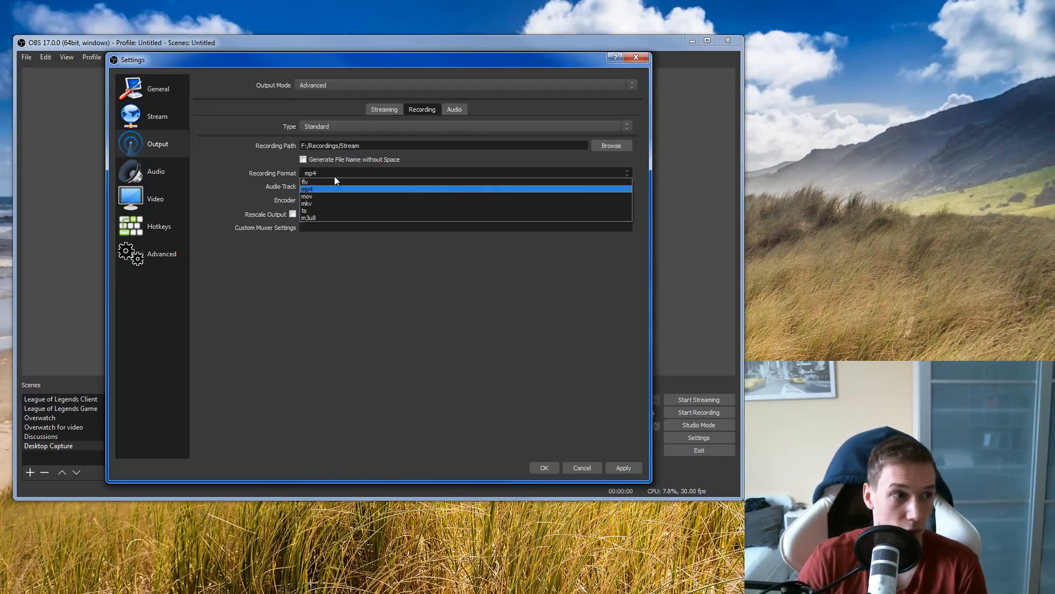
pyautogui.click(335, 176)
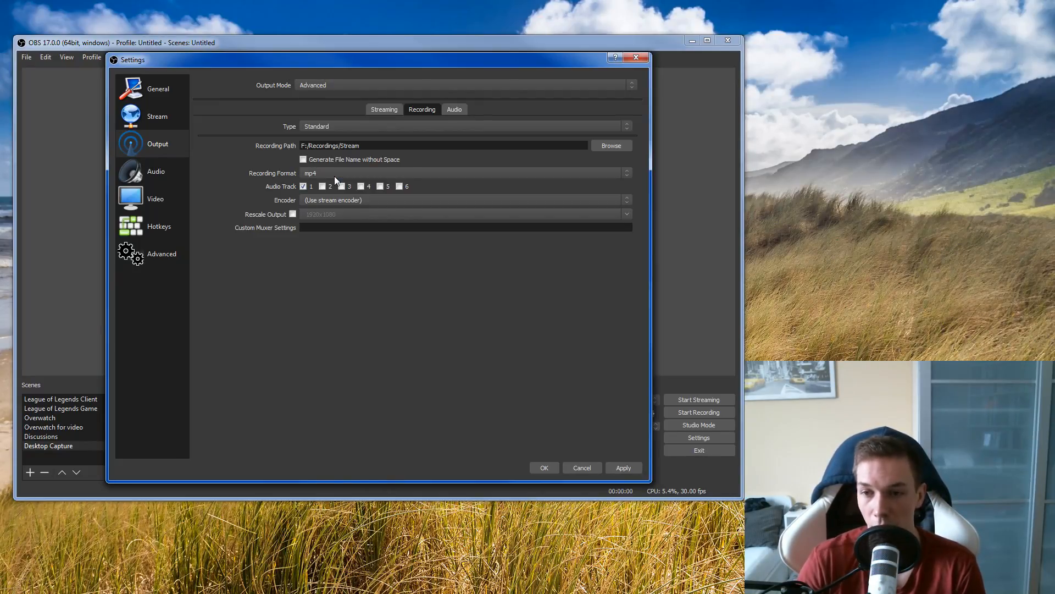
pyautogui.click(335, 176)
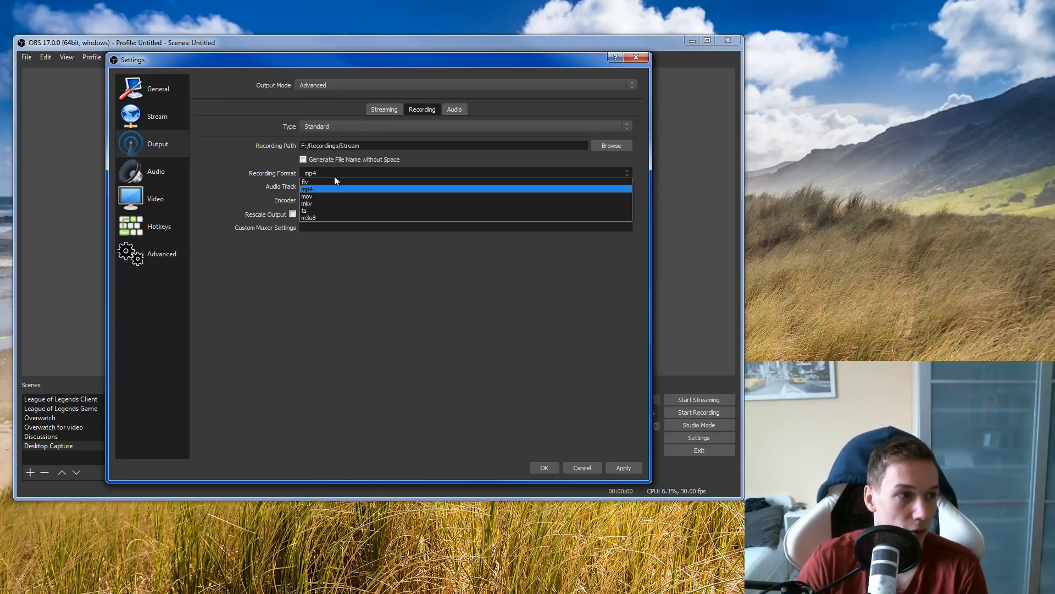
pyautogui.click(335, 177)
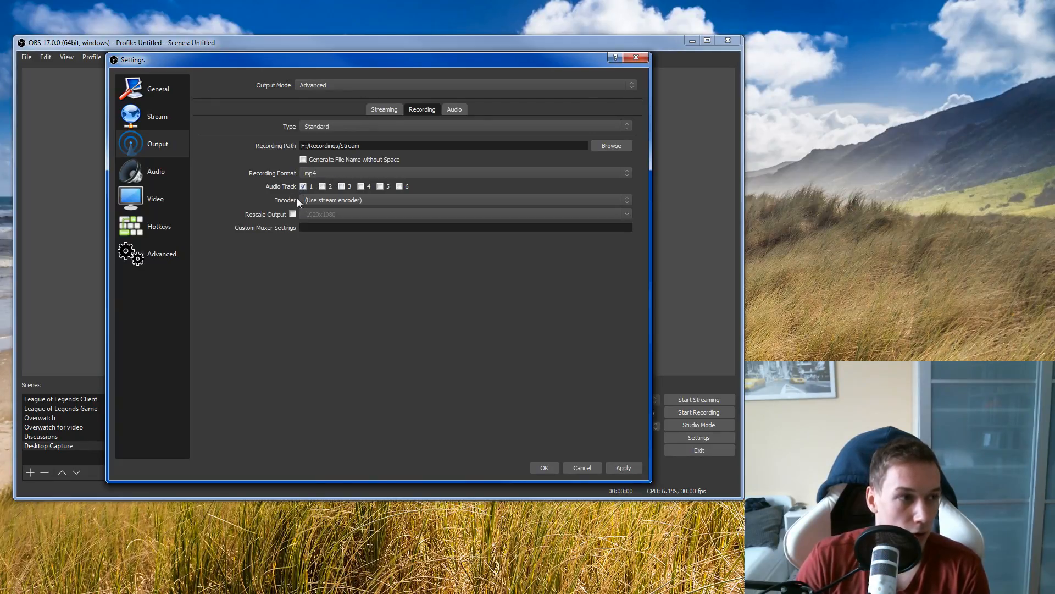
pyautogui.click(333, 201)
pyautogui.click(333, 202)
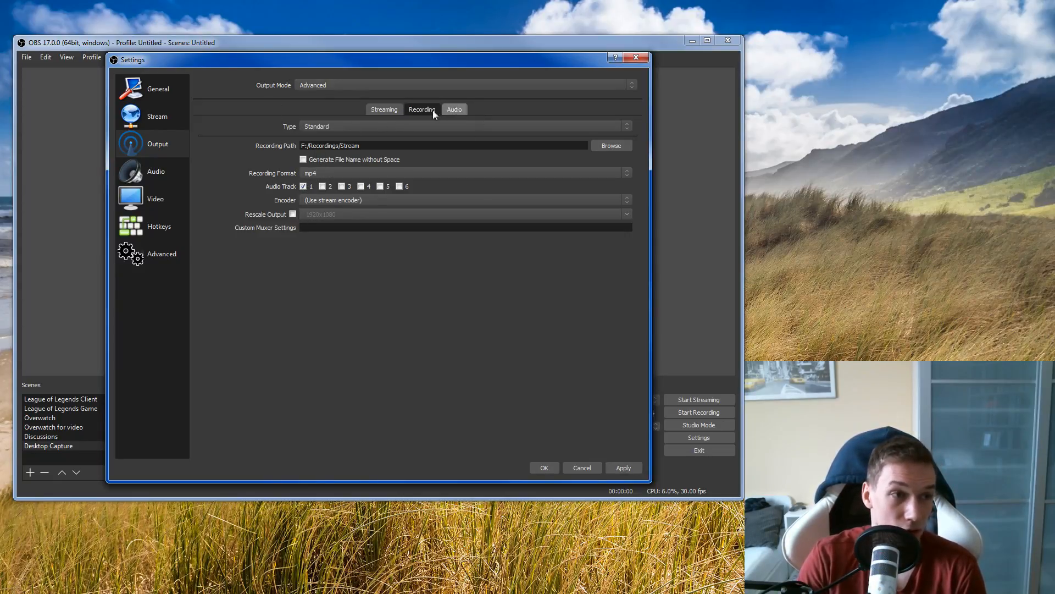
# Review the audio track bitrates in the Output settings and open the separate Audio device settings.
pyautogui.click(453, 108)
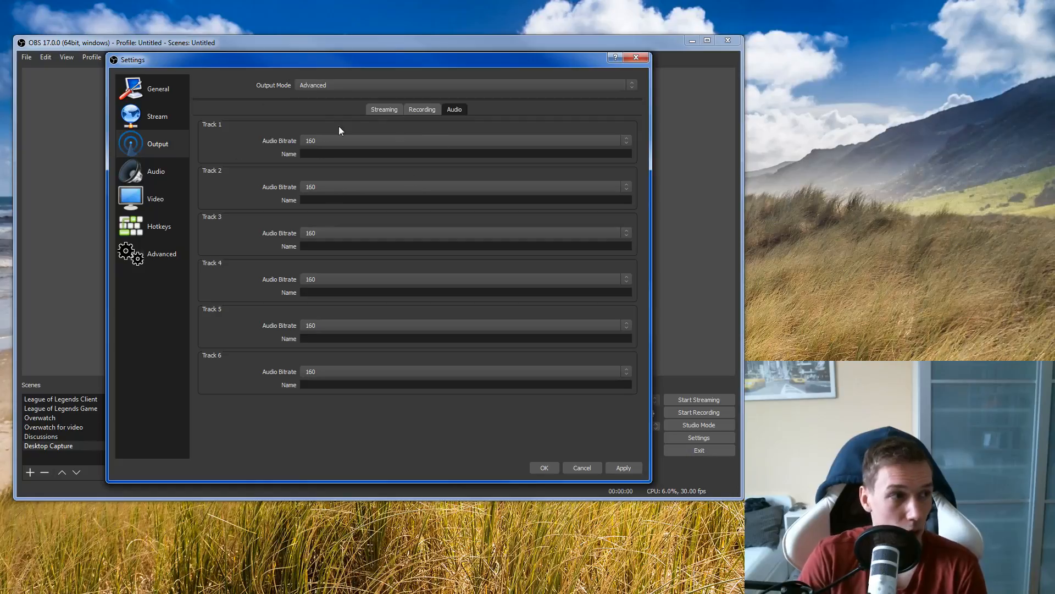
pyautogui.click(380, 109)
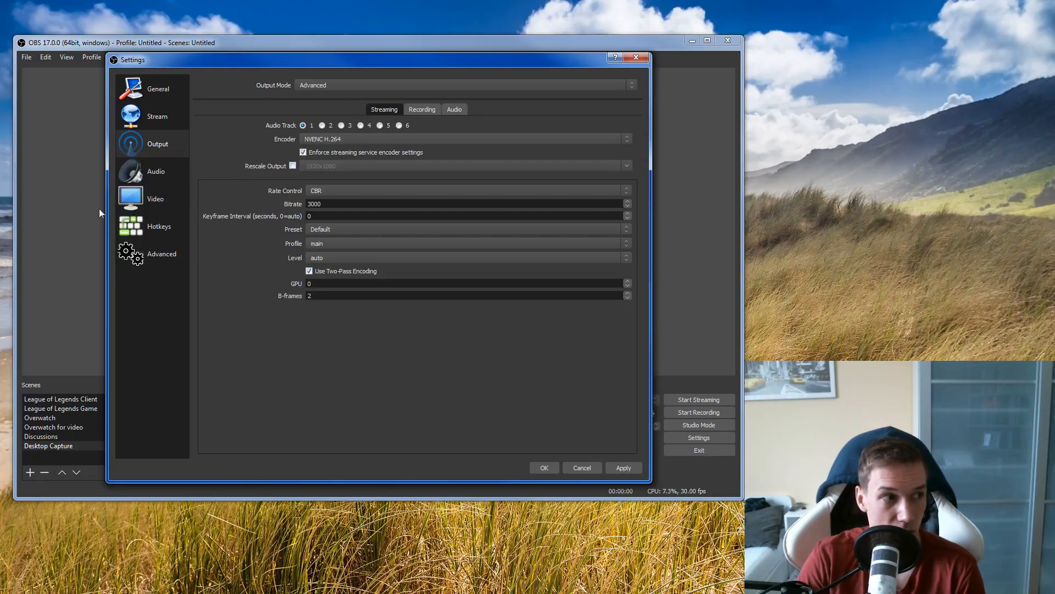
pyautogui.click(155, 171)
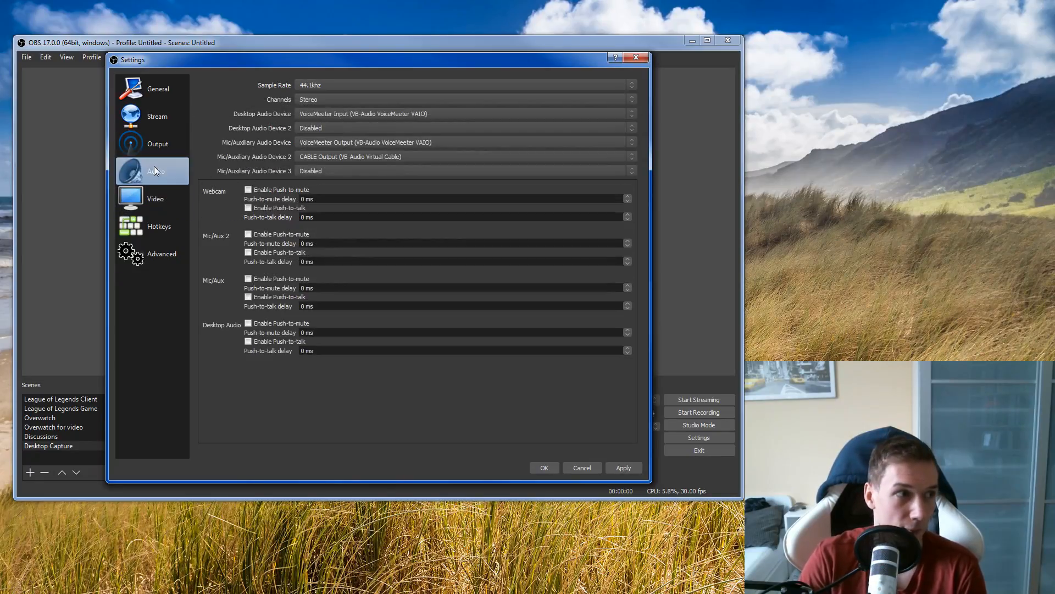
# Select 44.1khz as the audio sample rate, and choose 160 as the Track 1 audio bitrate in the Output settings.
pyautogui.click(320, 88)
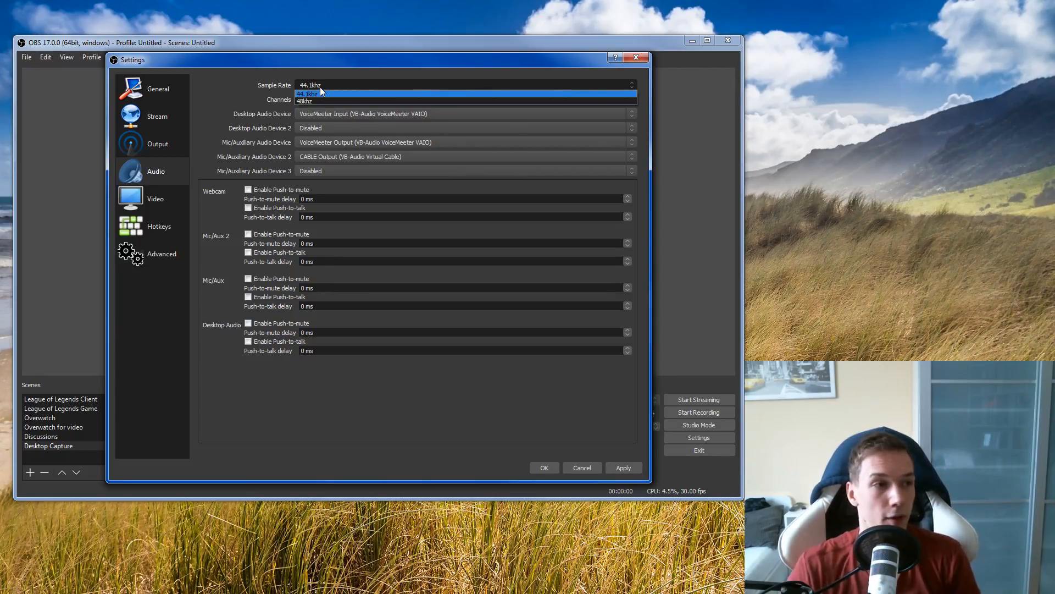
pyautogui.click(304, 94)
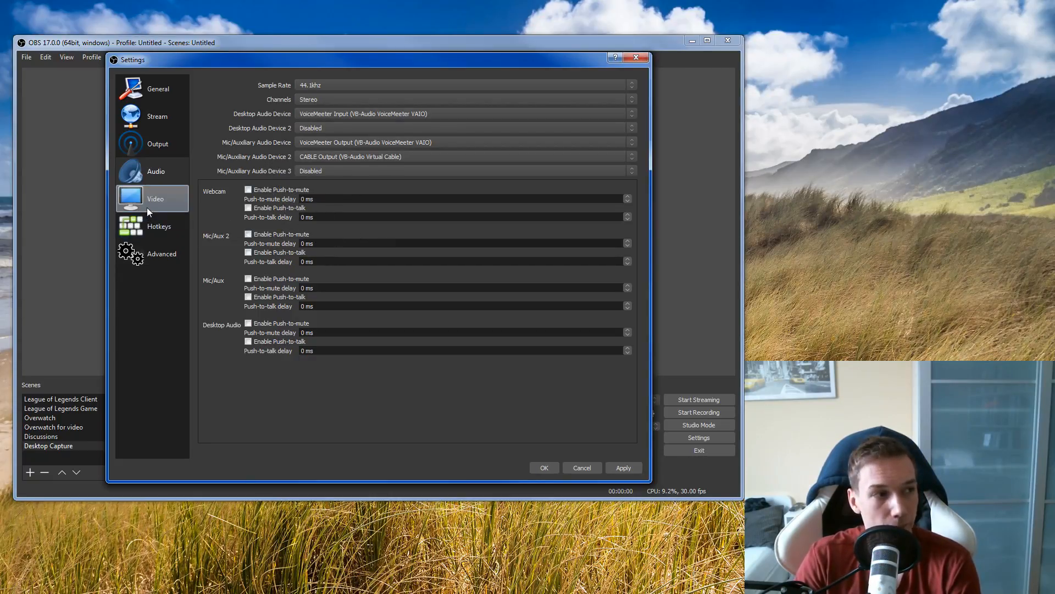
pyautogui.click(147, 146)
pyautogui.click(453, 109)
pyautogui.click(317, 141)
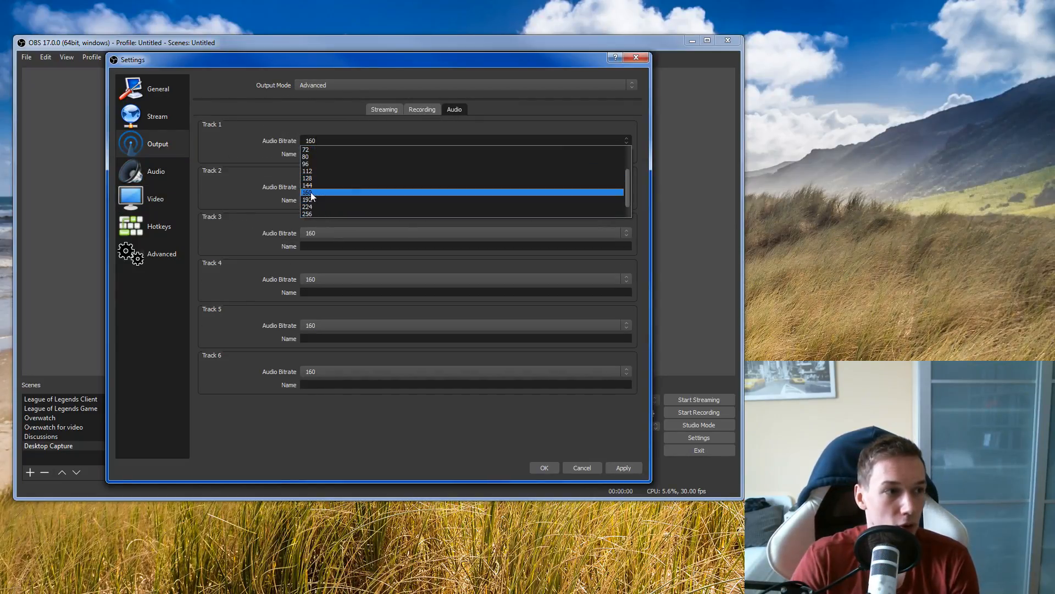
pyautogui.click(312, 193)
pyautogui.click(321, 142)
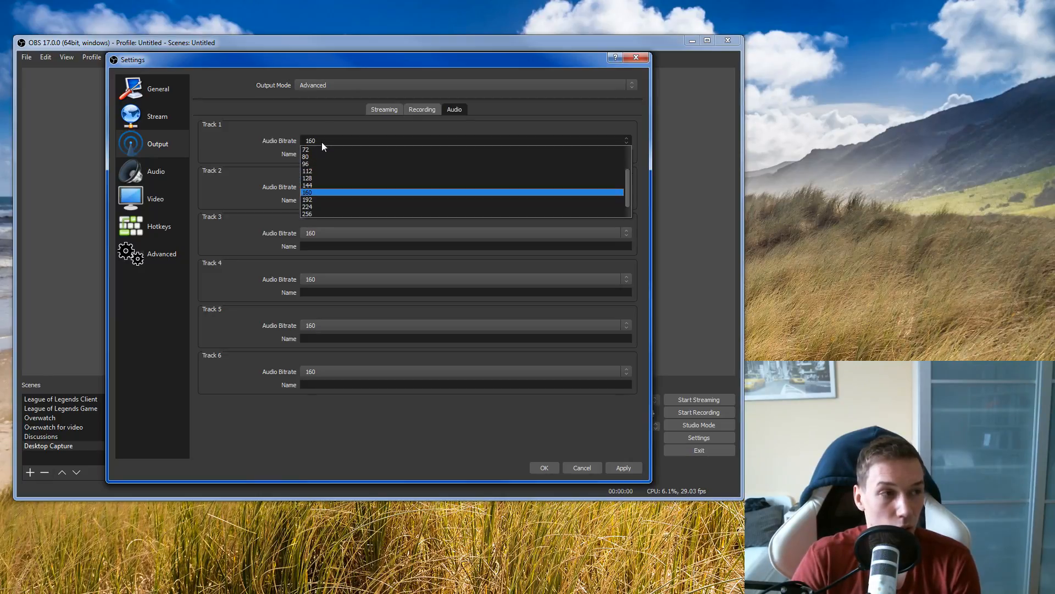
pyautogui.click(309, 192)
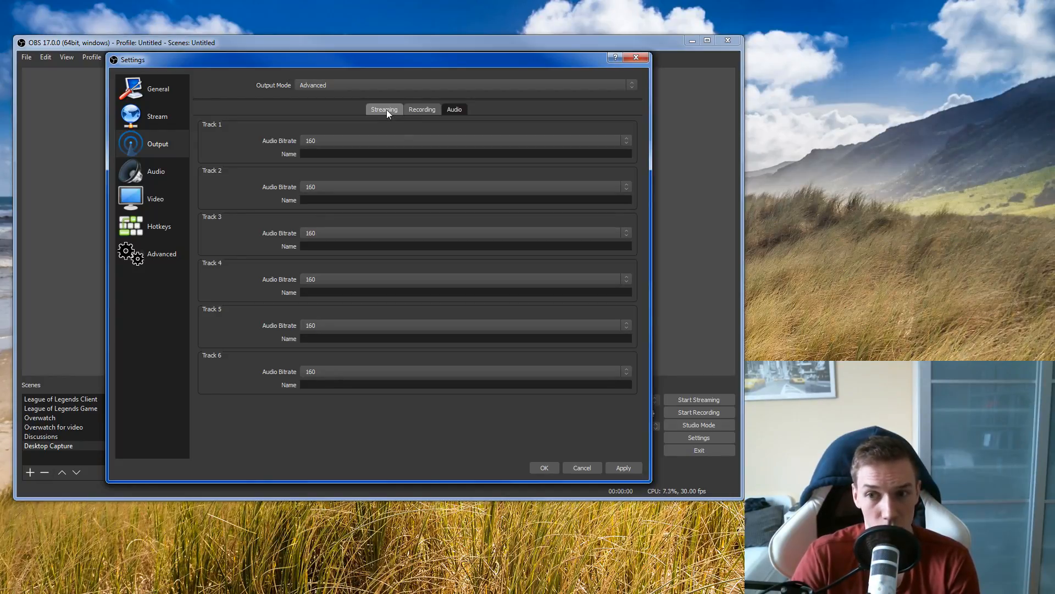
# Open the Video settings and check the choices for the base (canvas) resolution.
pyautogui.click(153, 193)
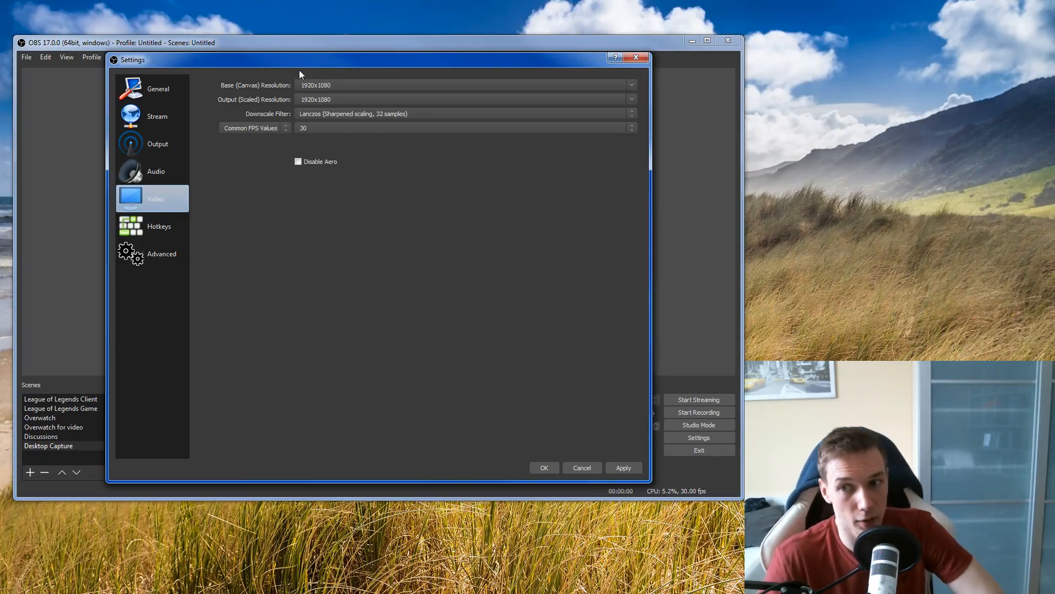
pyautogui.click(333, 85)
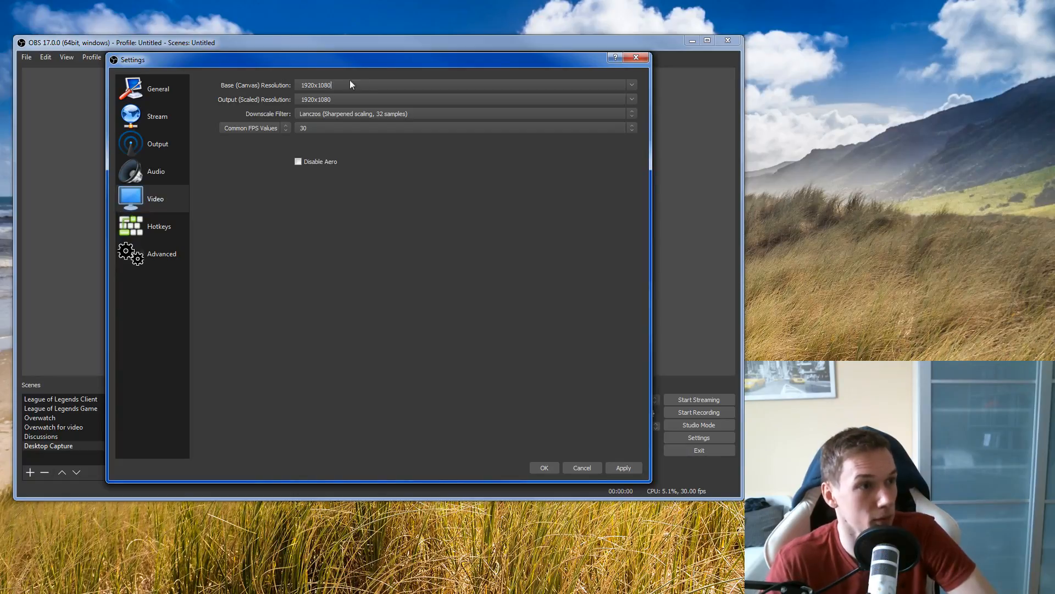
pyautogui.click(632, 85)
pyautogui.click(632, 85)
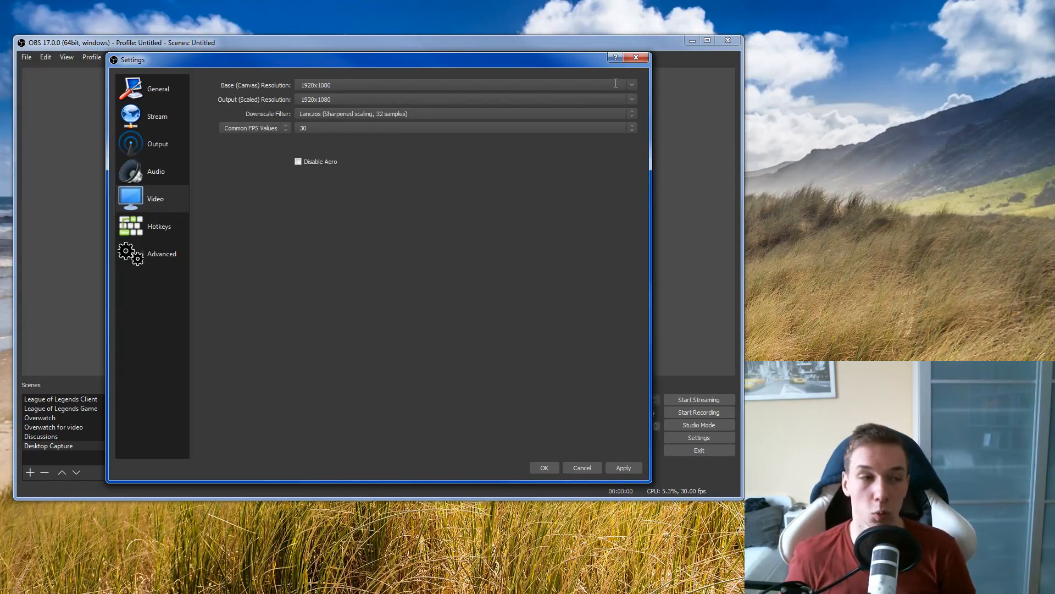
pyautogui.click(766, 5)
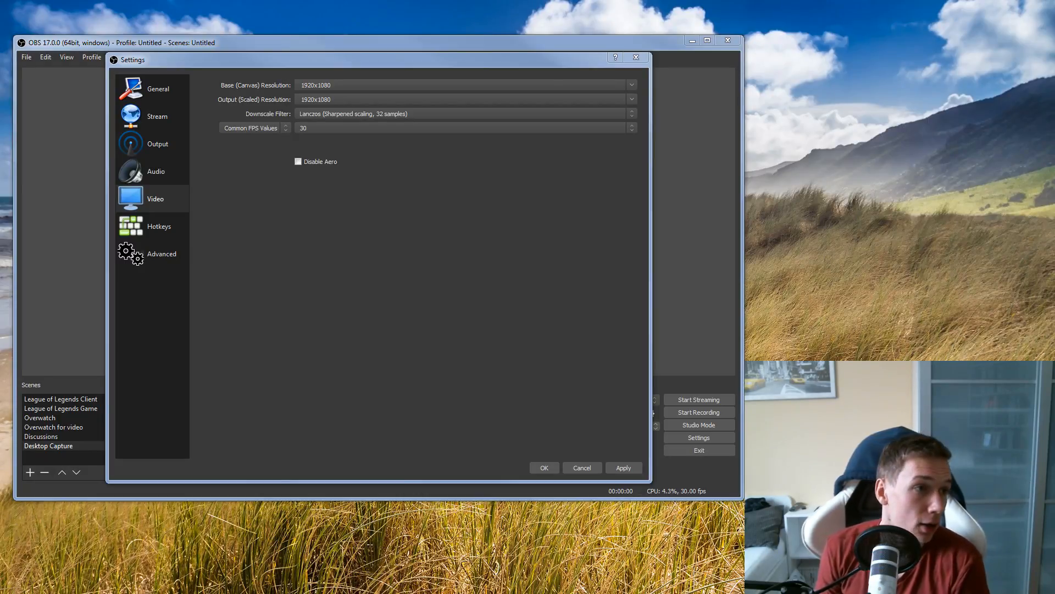
# Choose Lanczos (Sharpened scaling, 32 samples) as the downscale filter and 30 as the common FPS value.
pyautogui.click(515, 112)
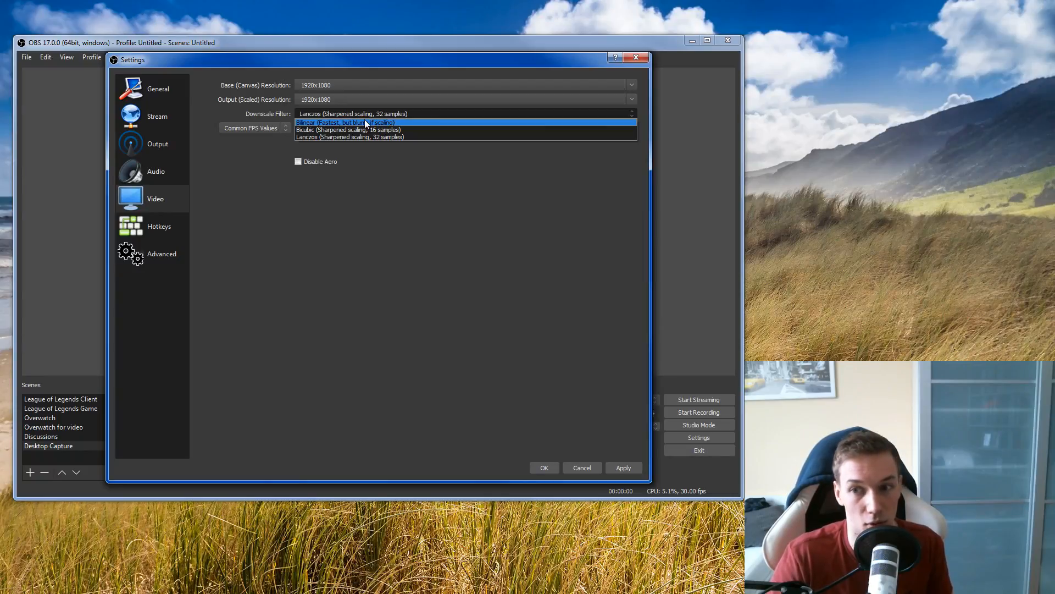
pyautogui.click(348, 135)
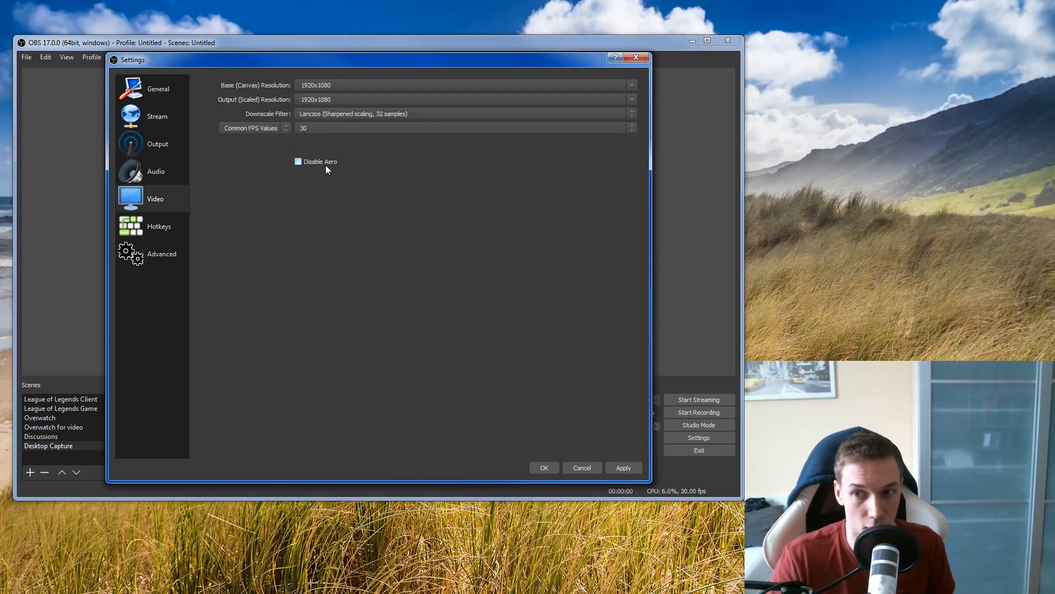
pyautogui.click(301, 130)
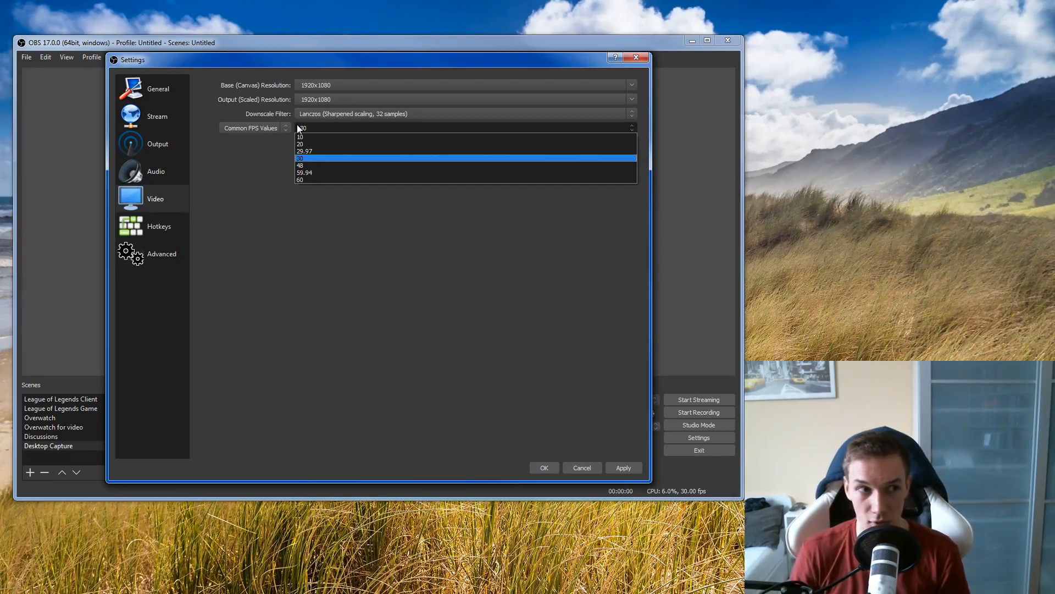
pyautogui.click(298, 158)
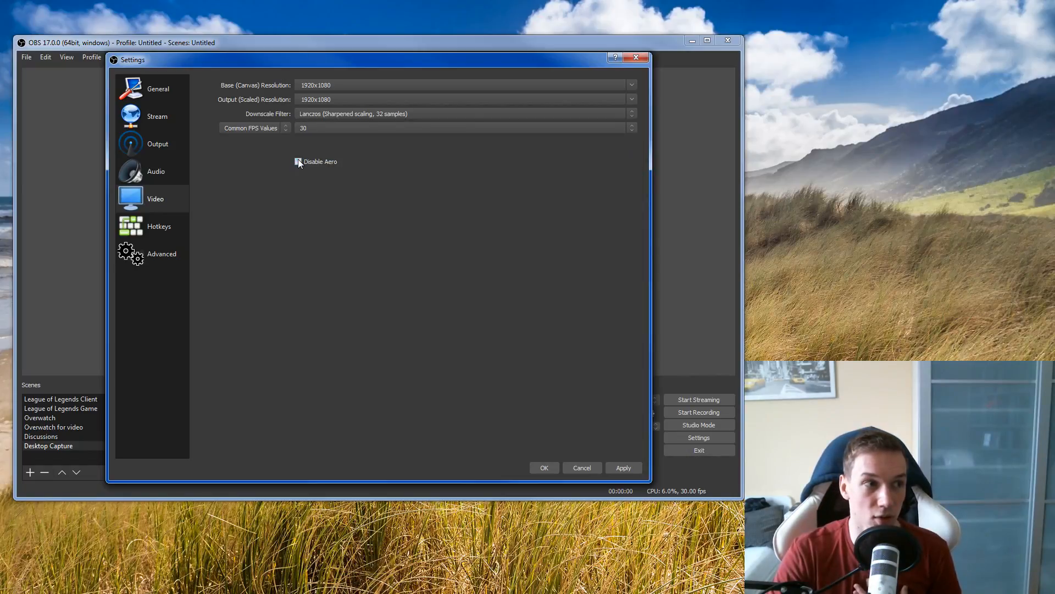
# Examine the hotkey settings for streaming, scenes and Mic/Aux muting, and open the Advanced settings.
pyautogui.click(146, 227)
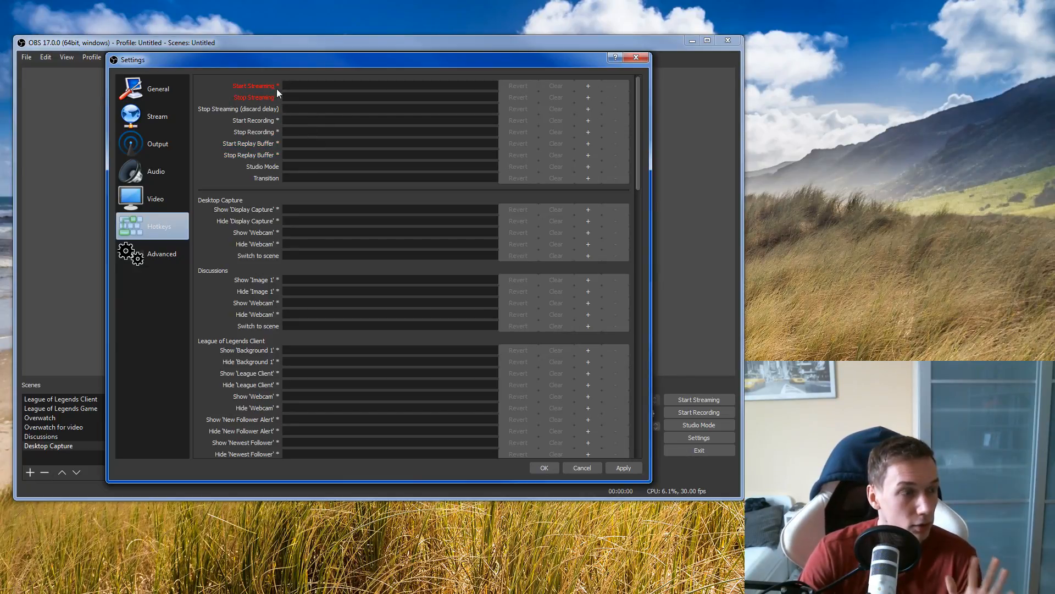
pyautogui.moveTo(275, 88)
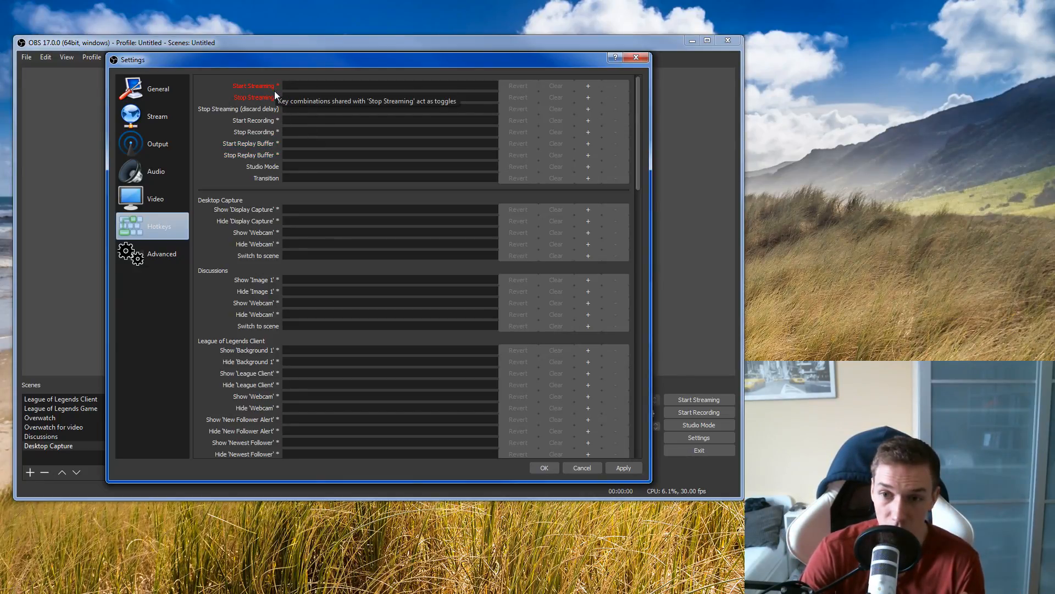
pyautogui.scroll(-3, 291, 112)
pyautogui.scroll(-20, 292, 112)
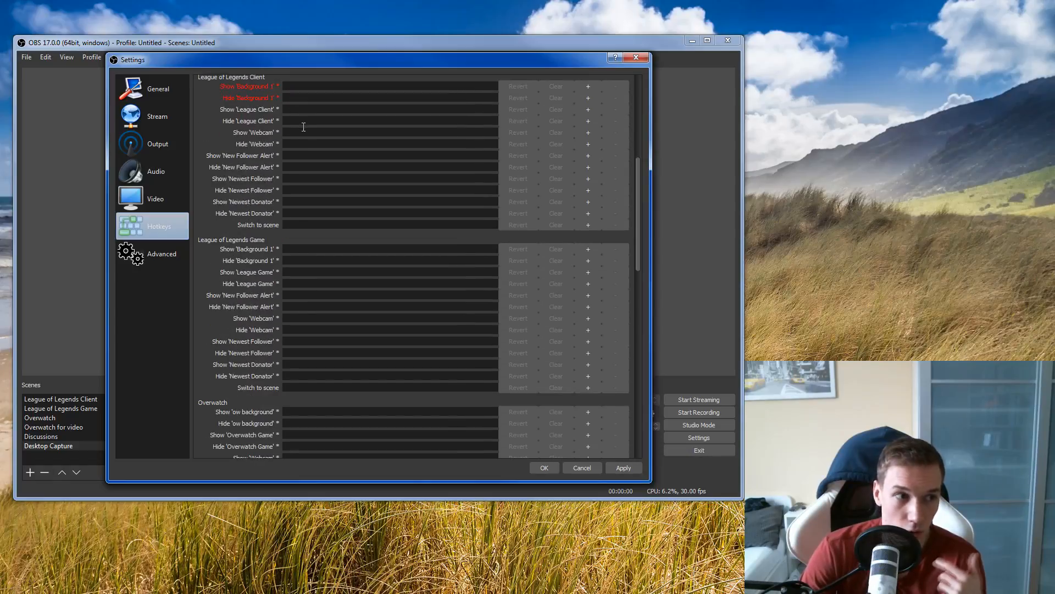
pyautogui.scroll(-4, 342, 194)
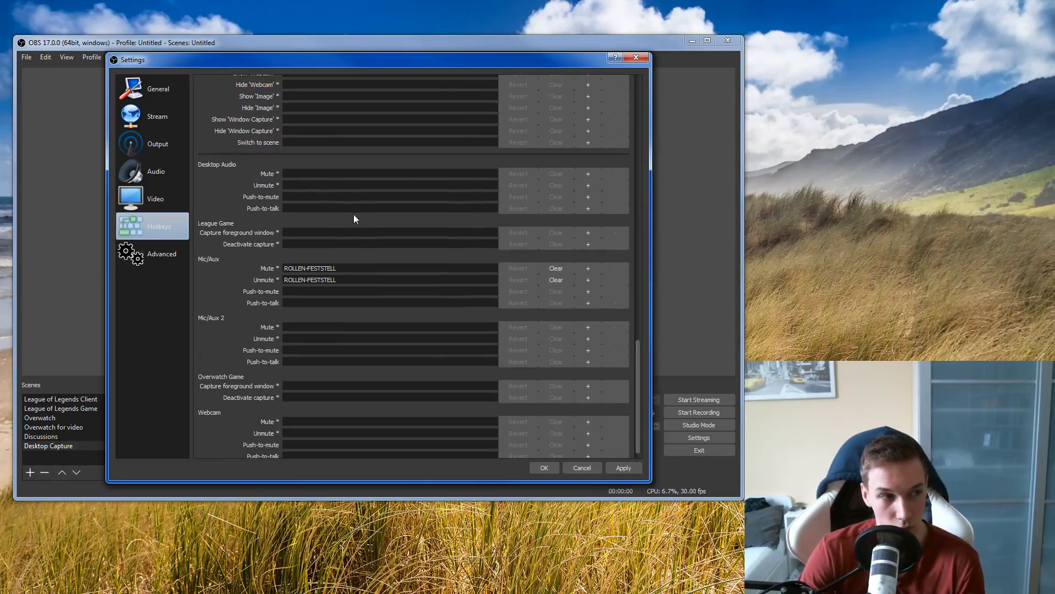
pyautogui.moveTo(263, 269)
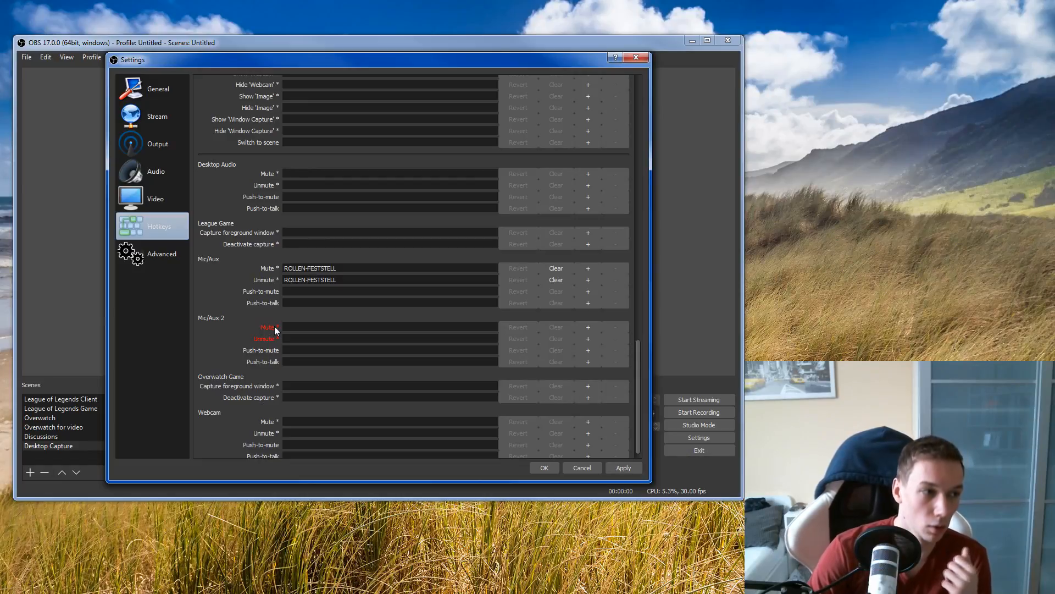
pyautogui.scroll(12, 275, 325)
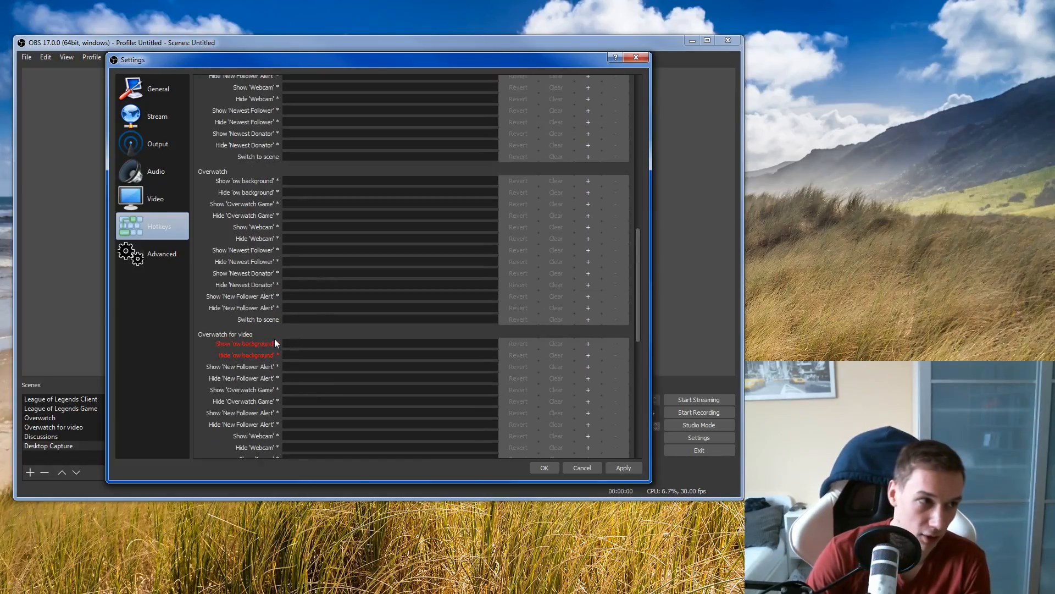
pyautogui.scroll(6, 275, 338)
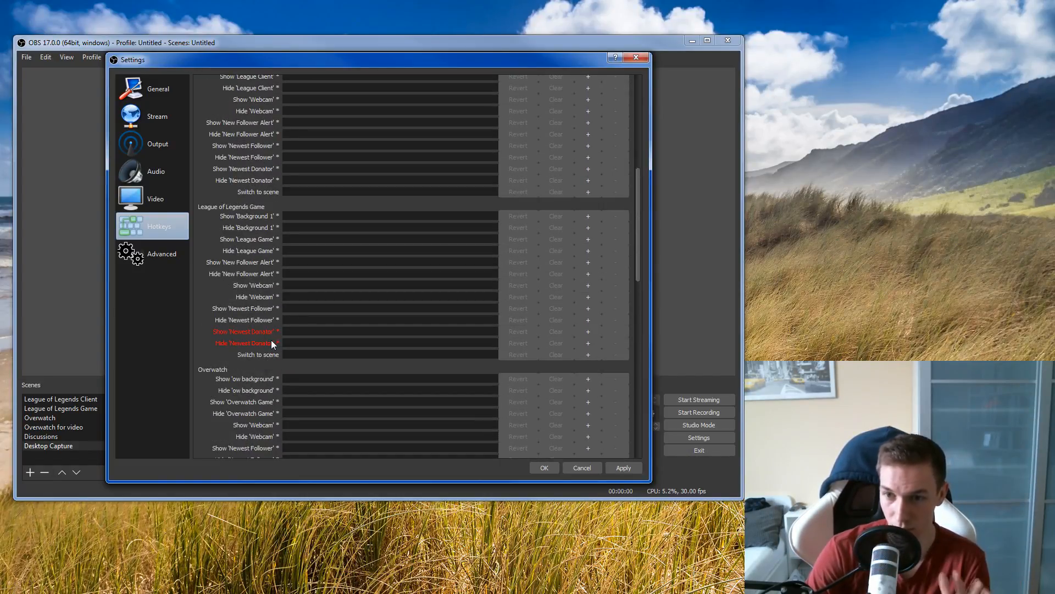
pyautogui.scroll(9, 263, 330)
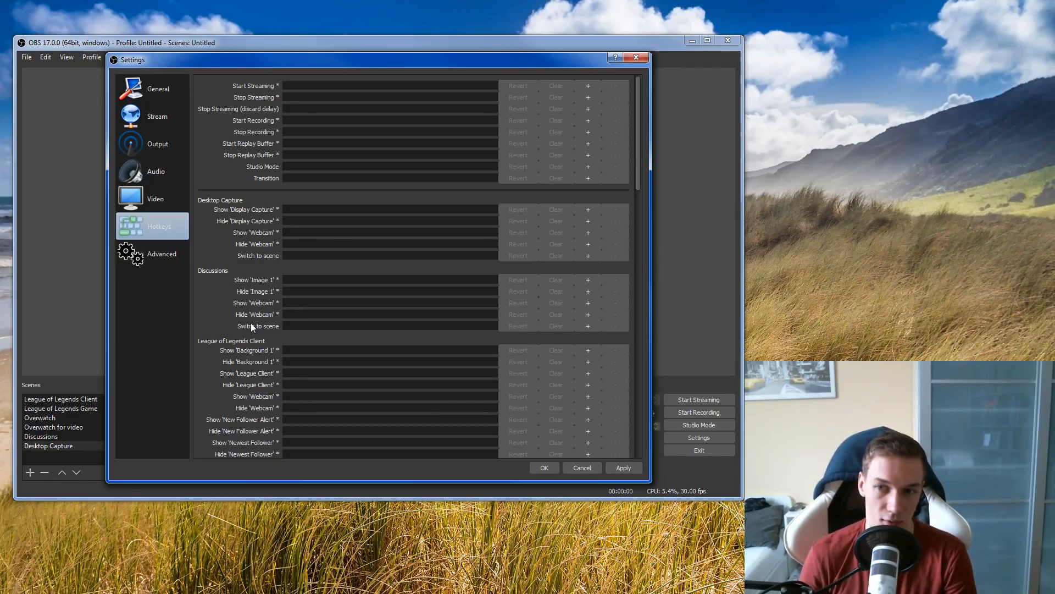
pyautogui.click(157, 253)
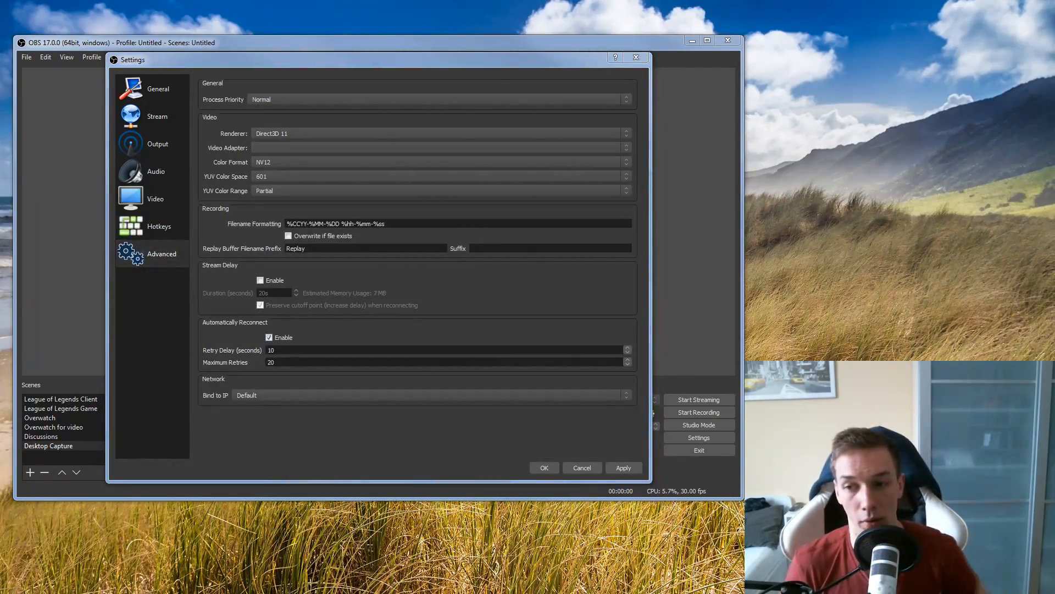